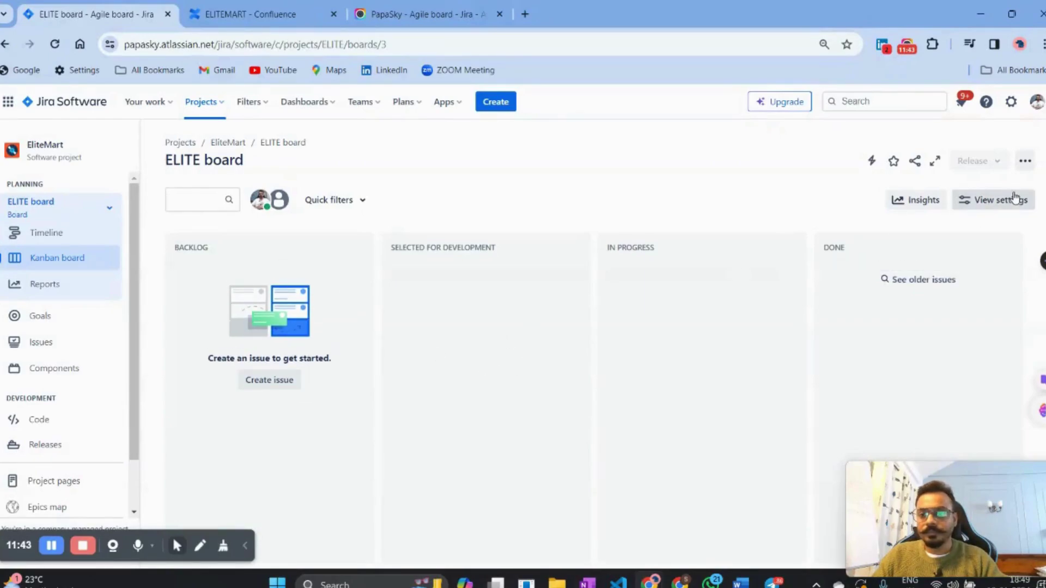
Step: Open the ELITE board's configuration and review its general and filter settings
left_click(1025, 161)
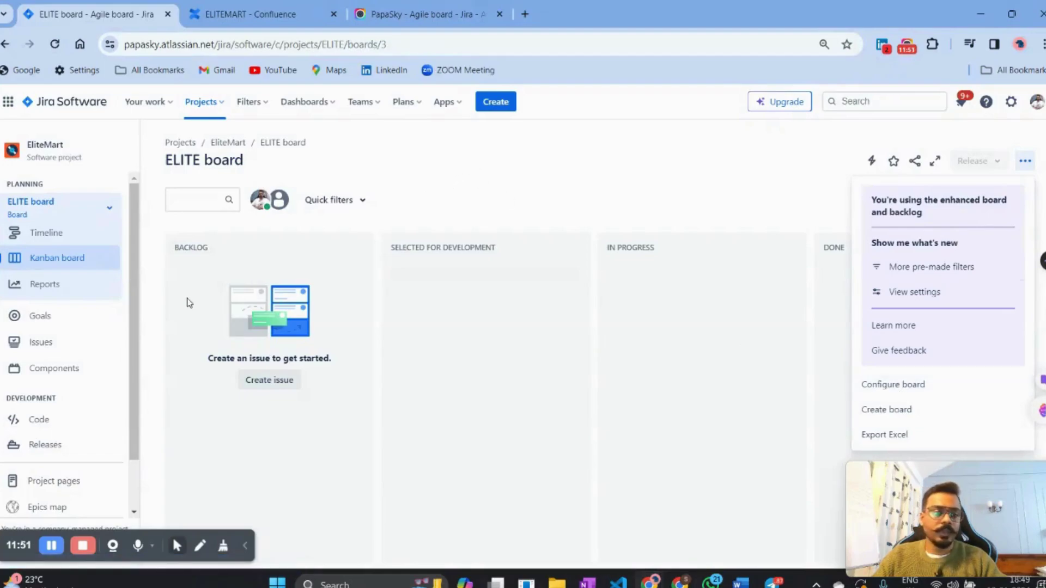
scroll(114, 355, "down", 2)
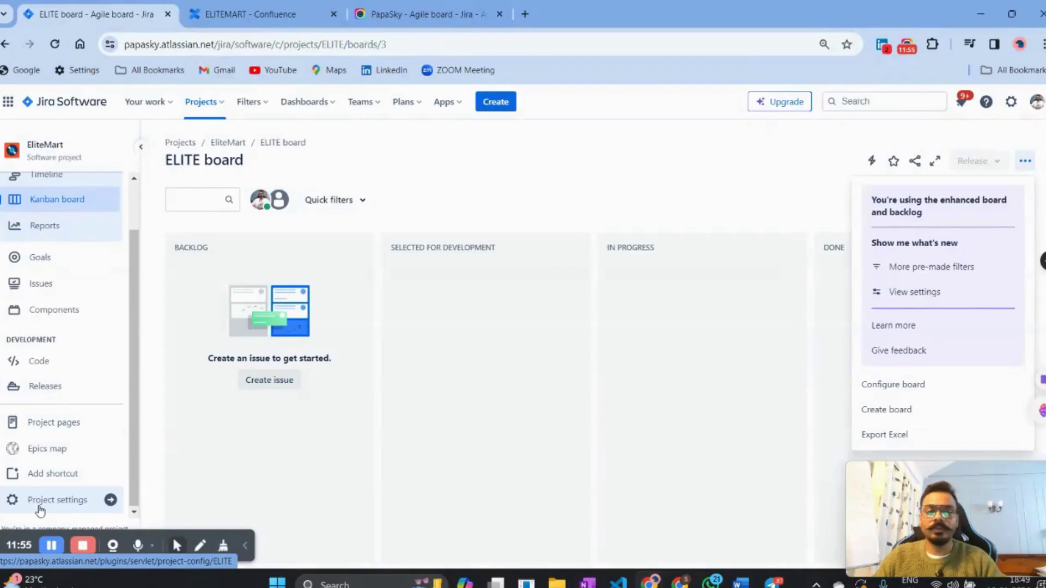
left_click(657, 162)
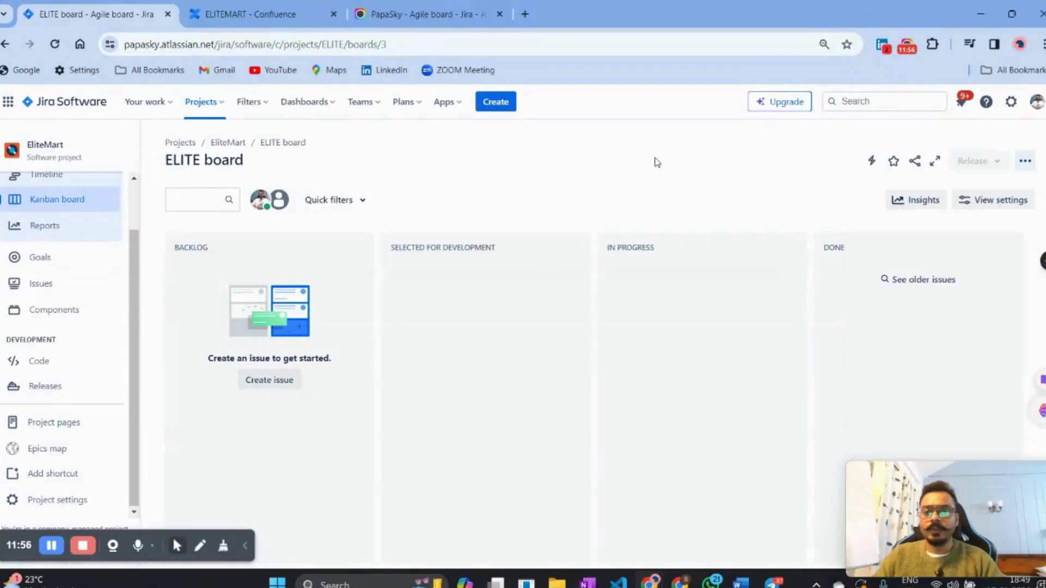
left_click(1025, 162)
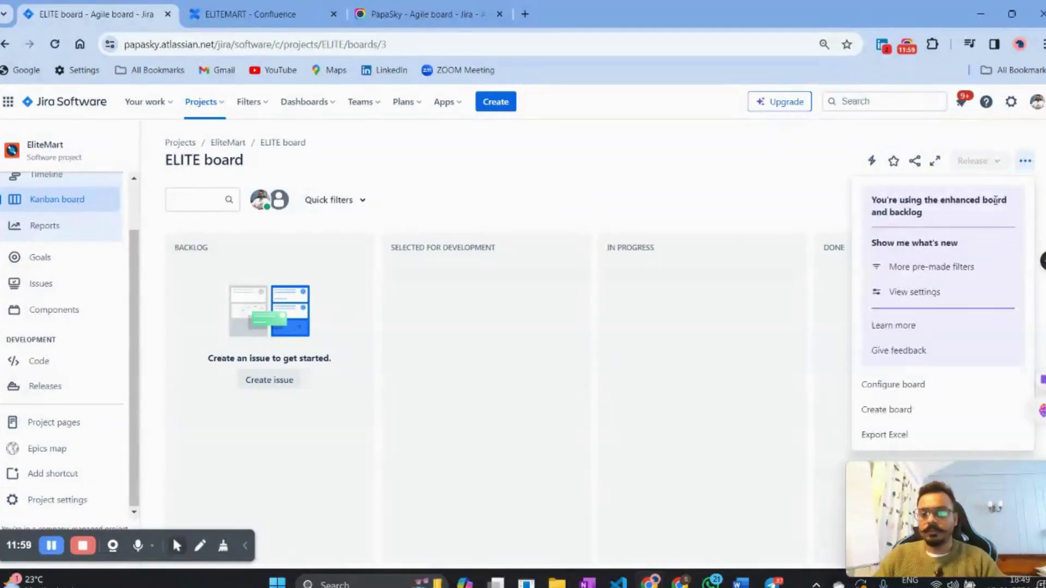
left_click(902, 392)
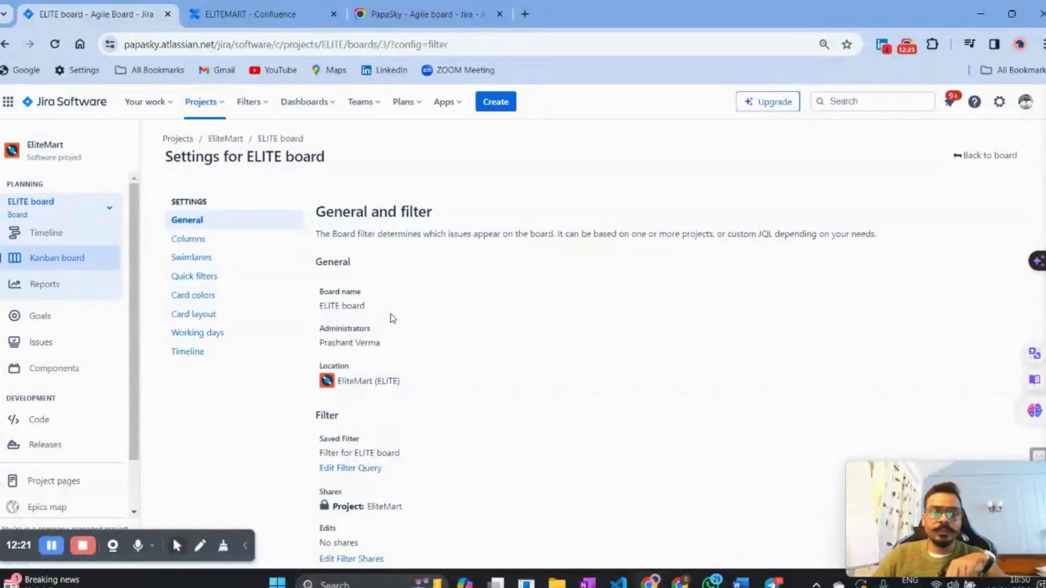
scroll(388, 305, "down", 1)
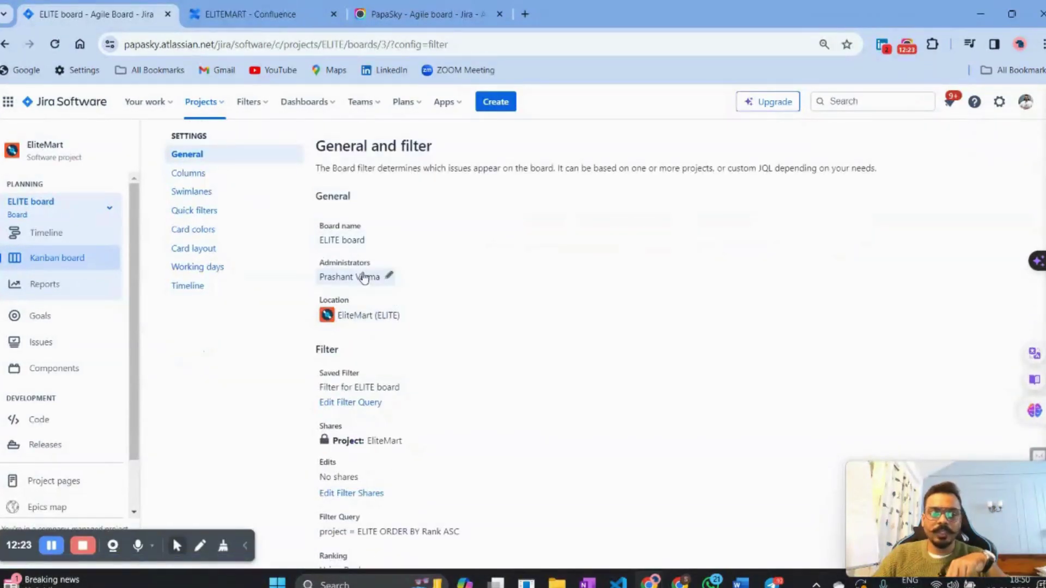
scroll(371, 307, "down", 1)
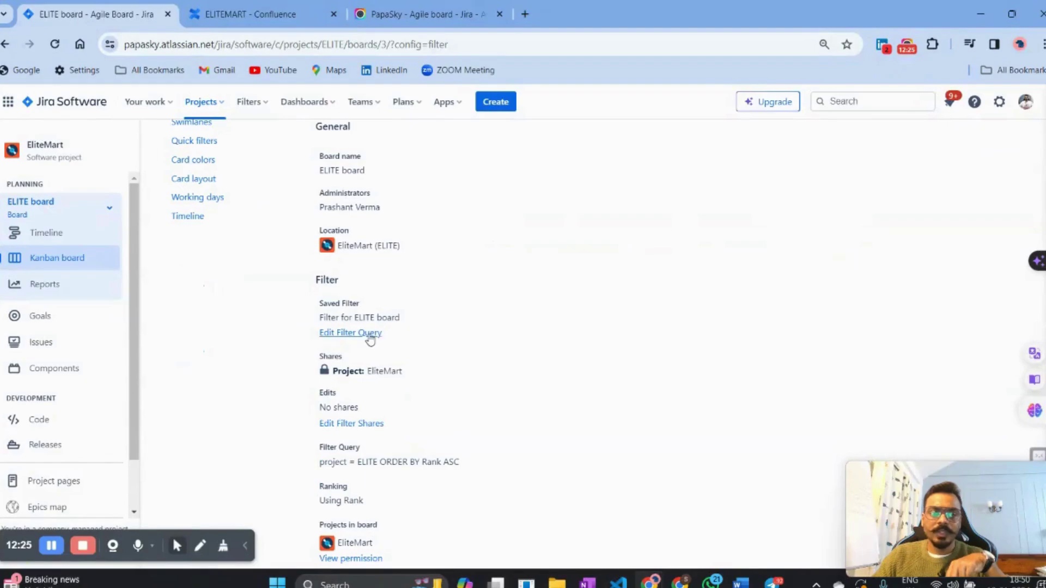
scroll(368, 338, "down", 2)
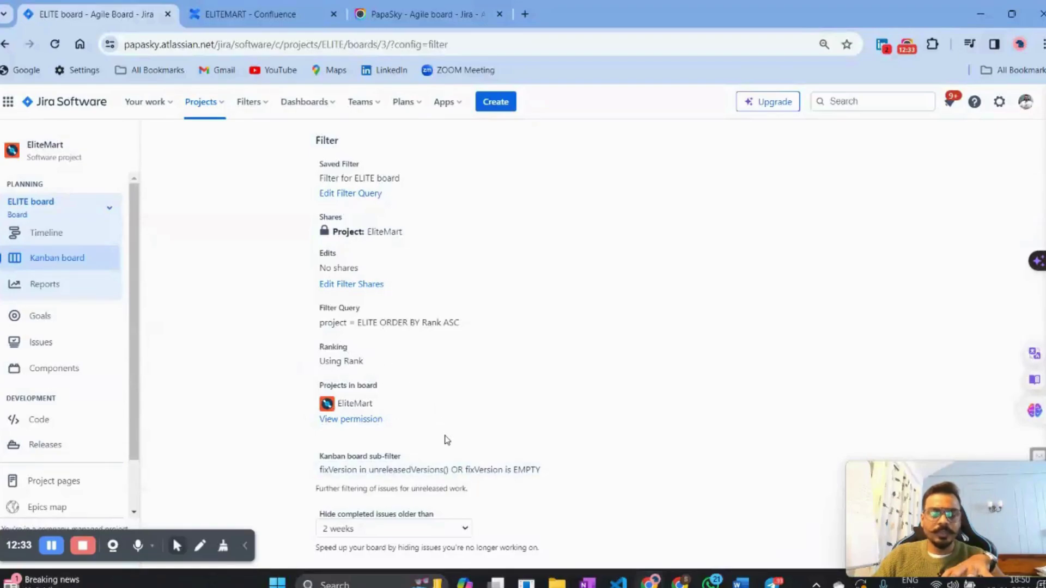
scroll(414, 348, "up", 5)
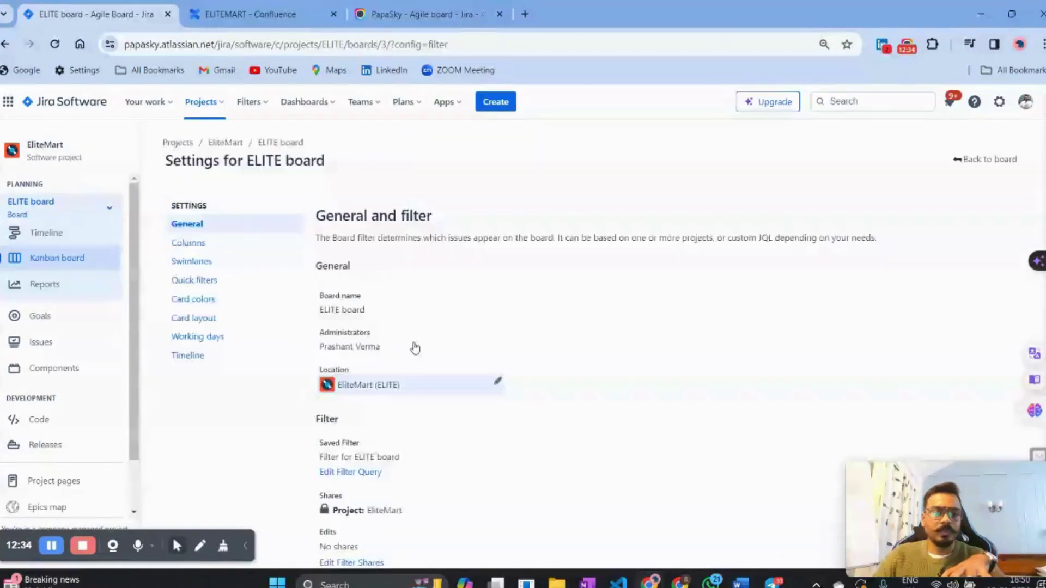
Step: Delete the Selected for Development column in the board's column settings
left_click(206, 248)
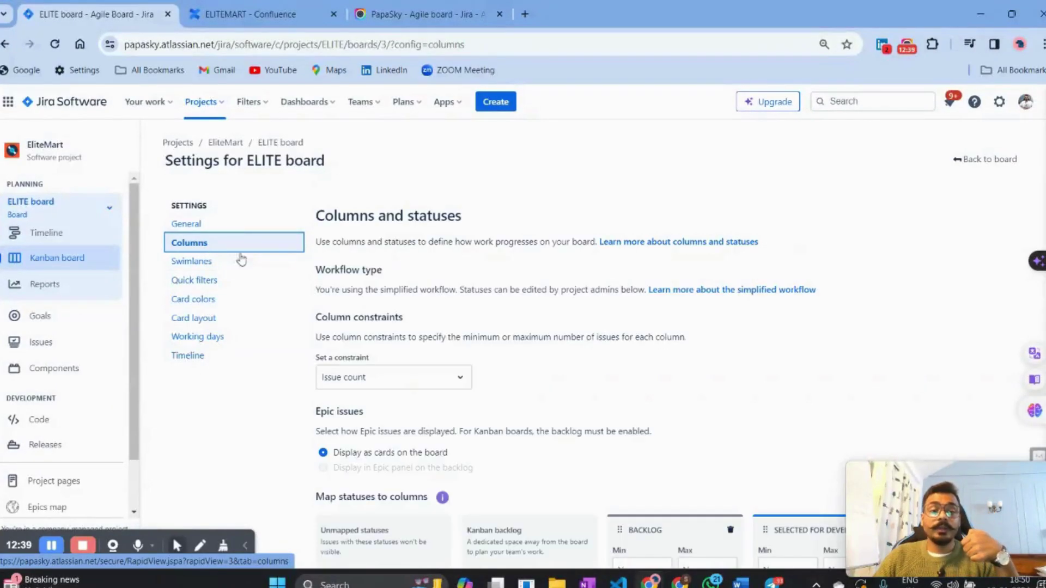
scroll(505, 310, "down", 1)
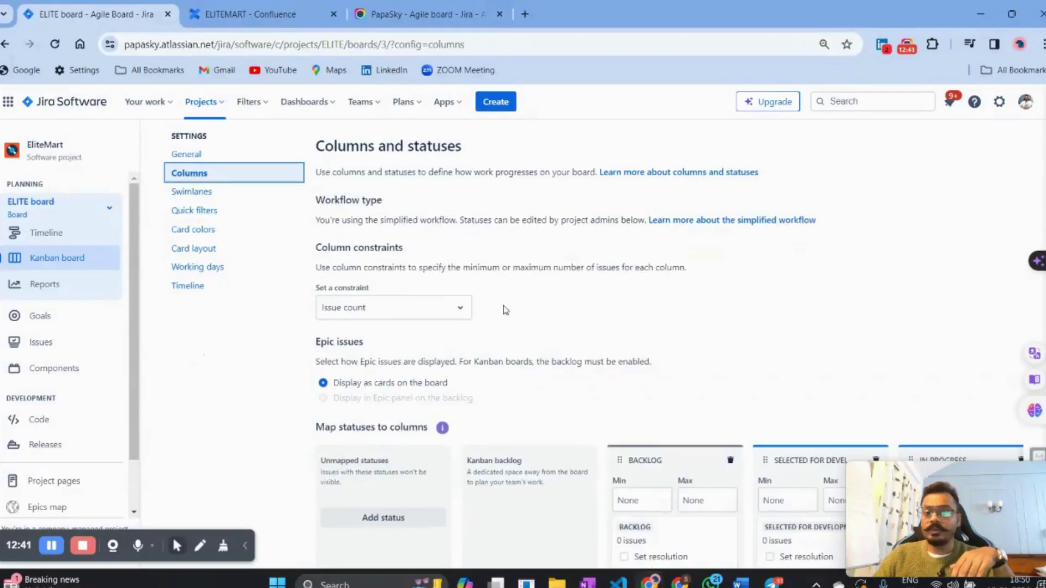
scroll(505, 309, "down", 1)
scroll(506, 310, "up", 1)
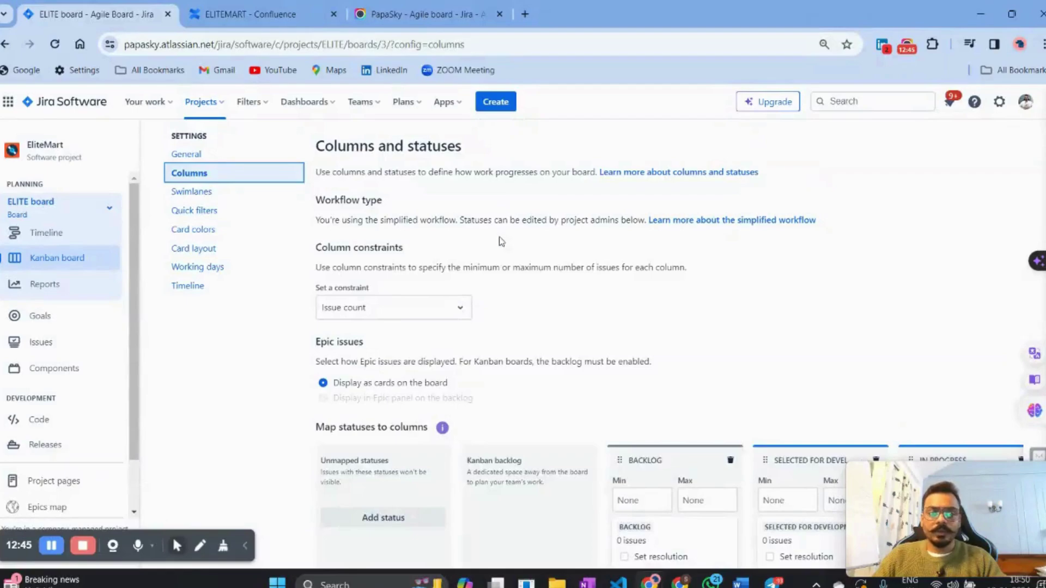
scroll(533, 313, "down", 4)
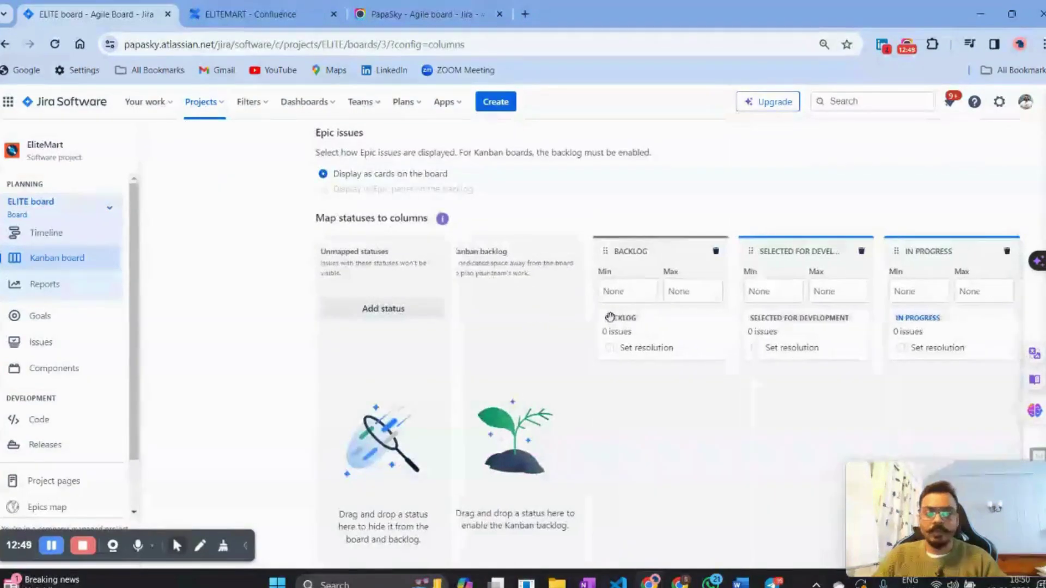
scroll(610, 317, "right", 3)
scroll(610, 317, "left", 2)
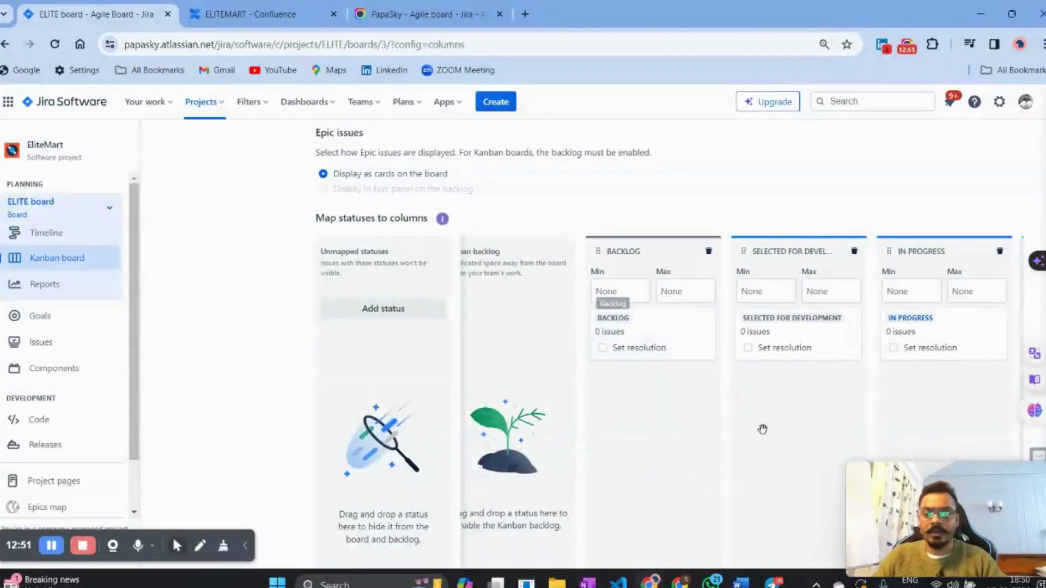
scroll(762, 430, "right", 3)
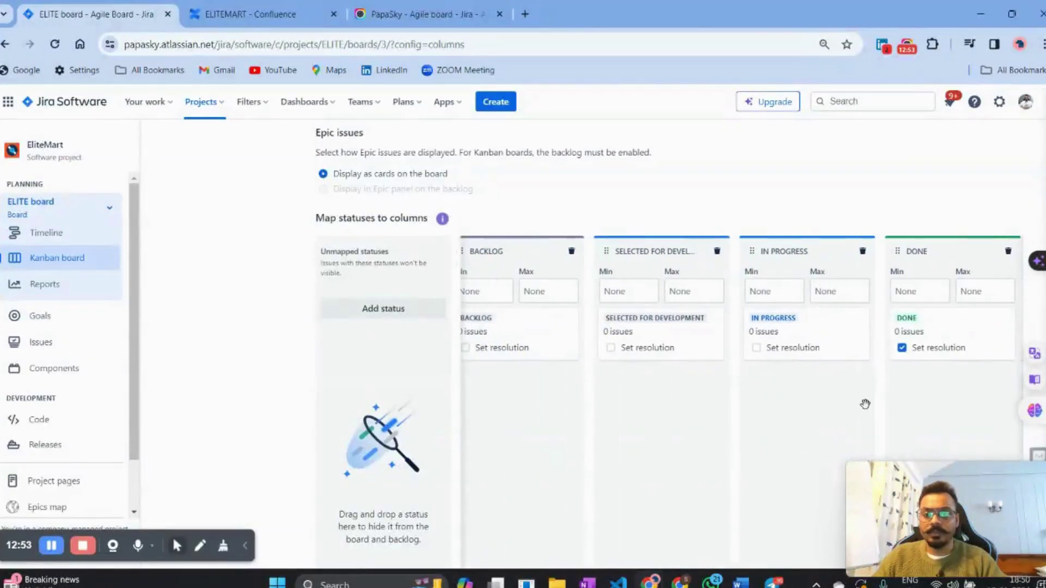
scroll(864, 401, "left", 2)
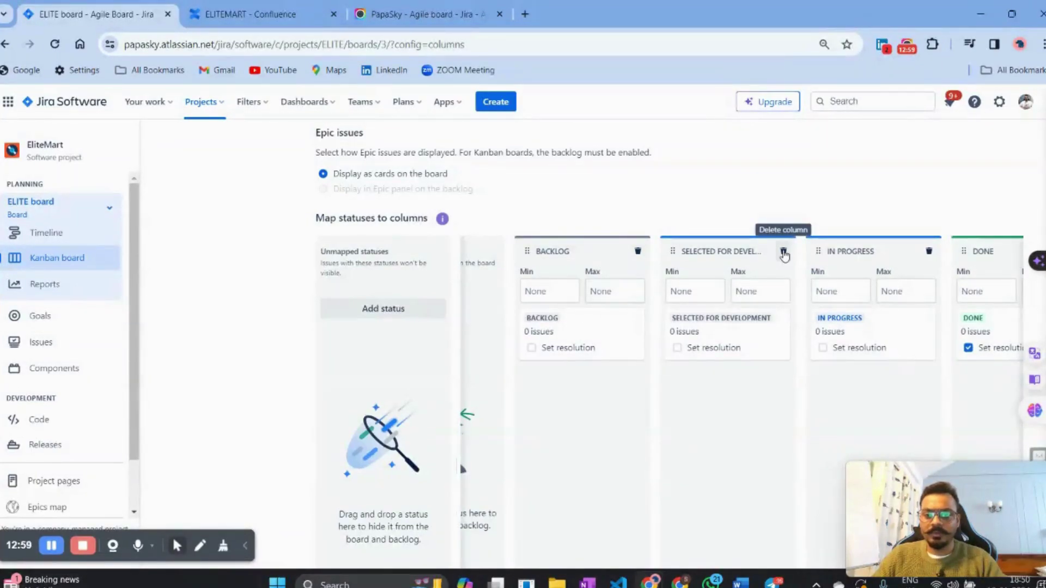
left_click(784, 252)
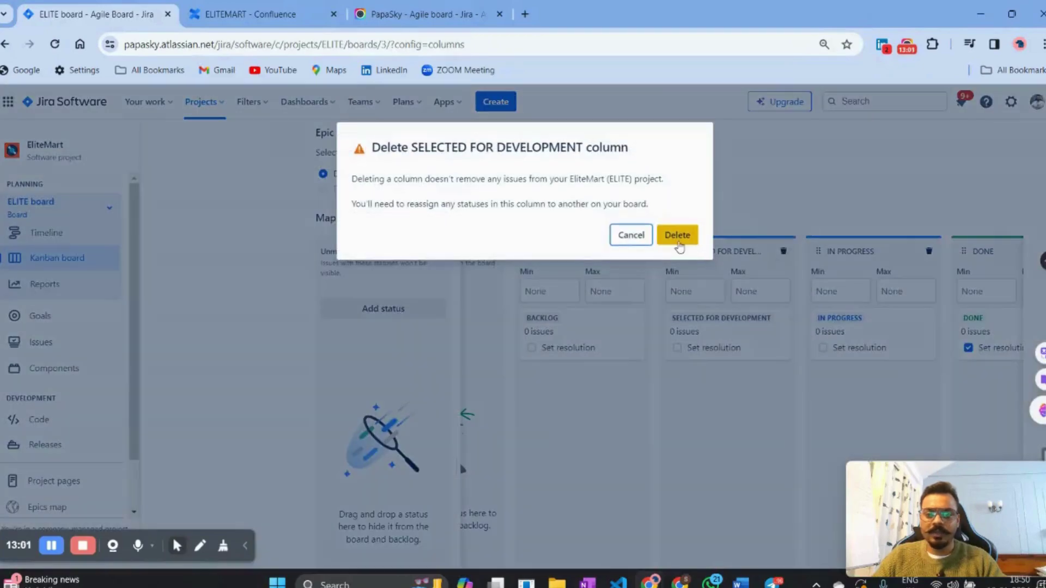
left_click(678, 237)
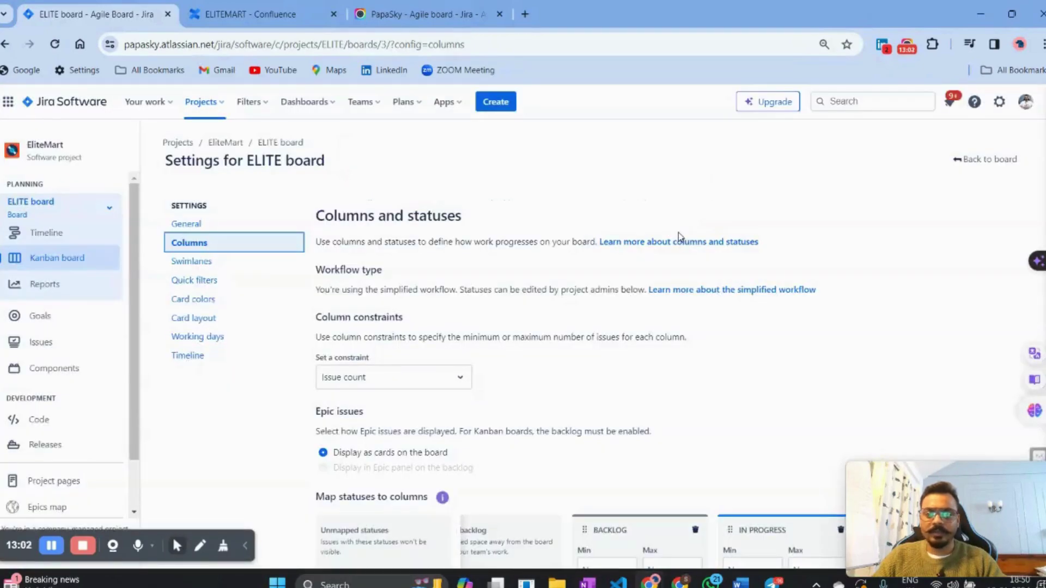
Step: Add a column named "Analysis In Progress" with the In Progress category and place it between Backlog and In Progress
scroll(572, 286, "down", 5)
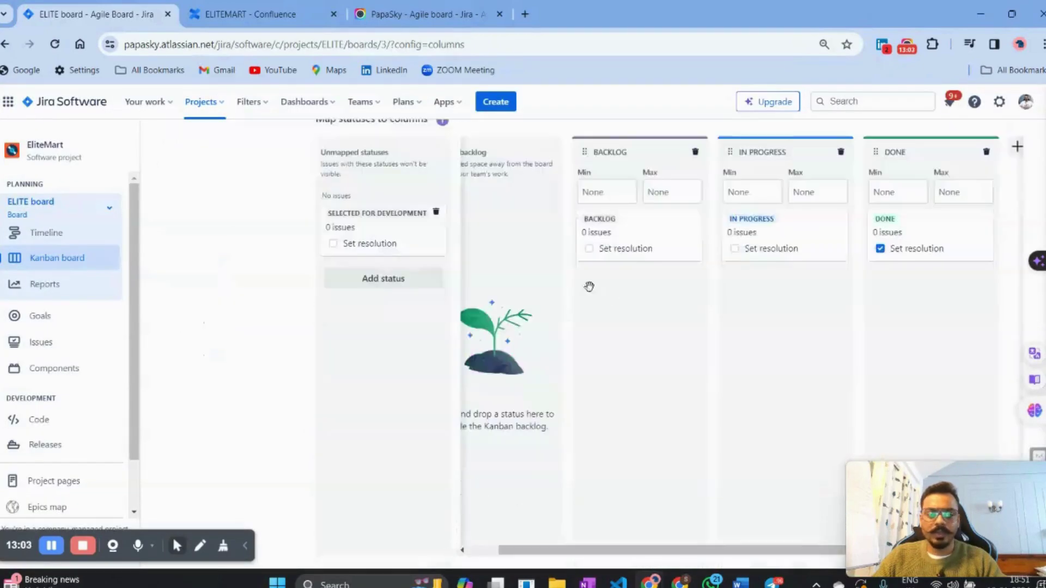
scroll(555, 286, "down", 3)
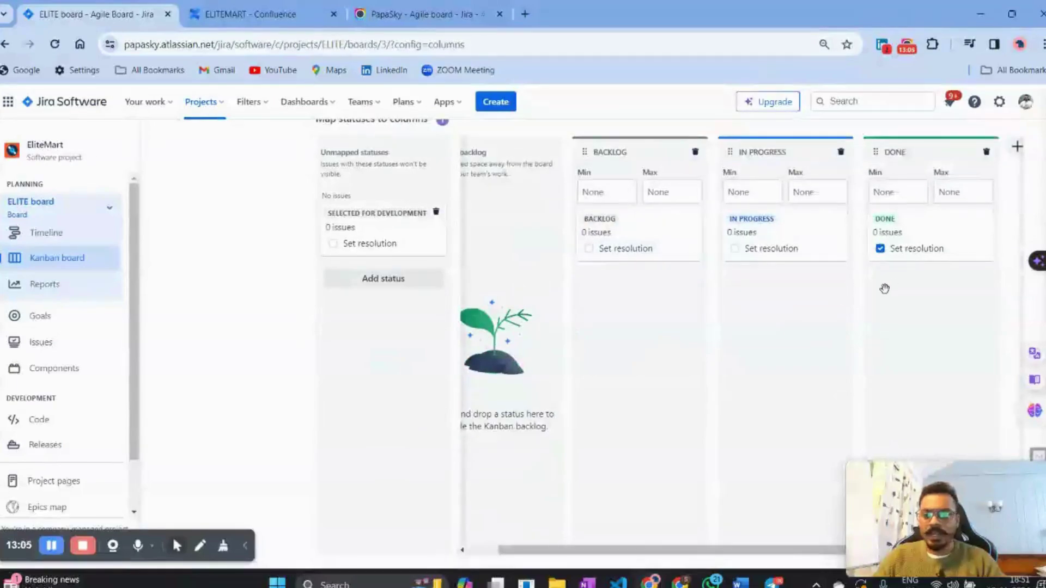
scroll(831, 412, "up", 2)
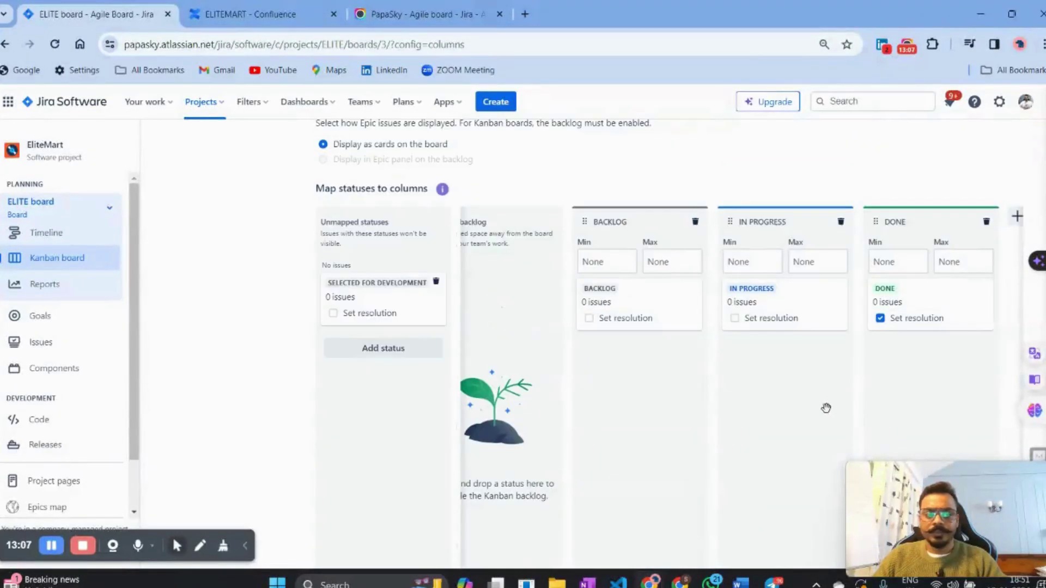
left_click(1016, 219)
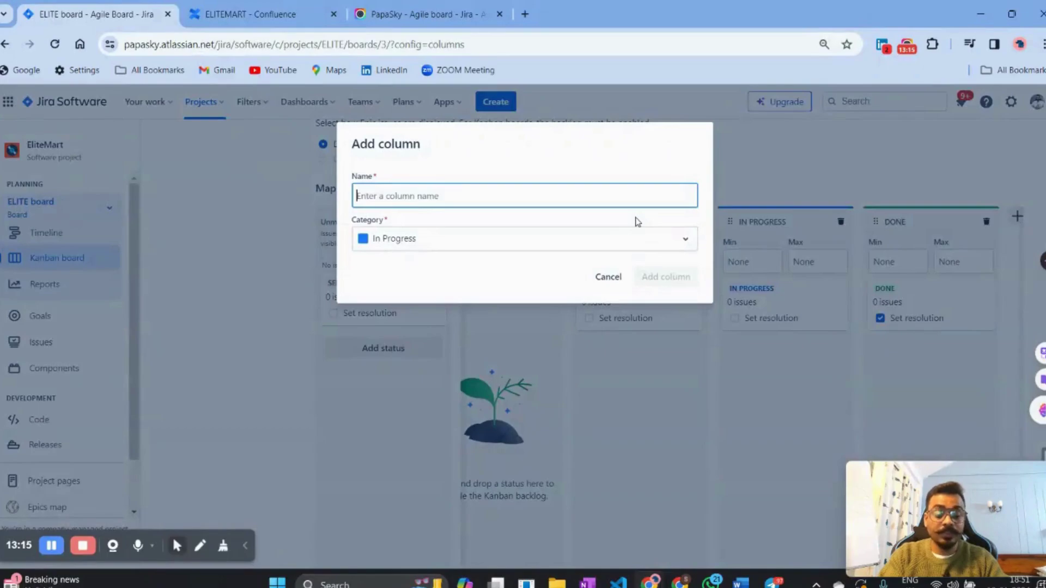
type("Analysis")
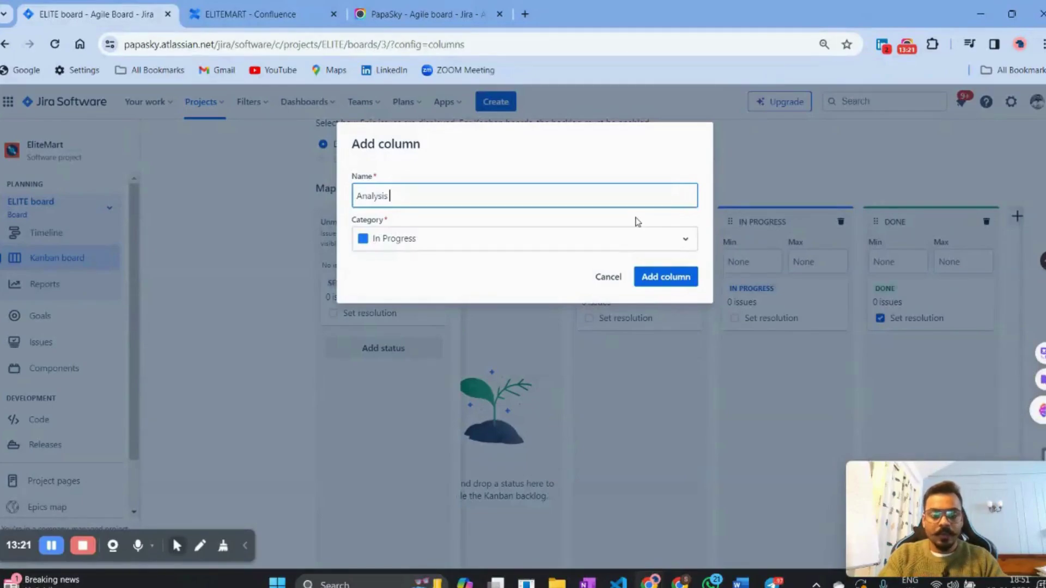
type(" In Progre")
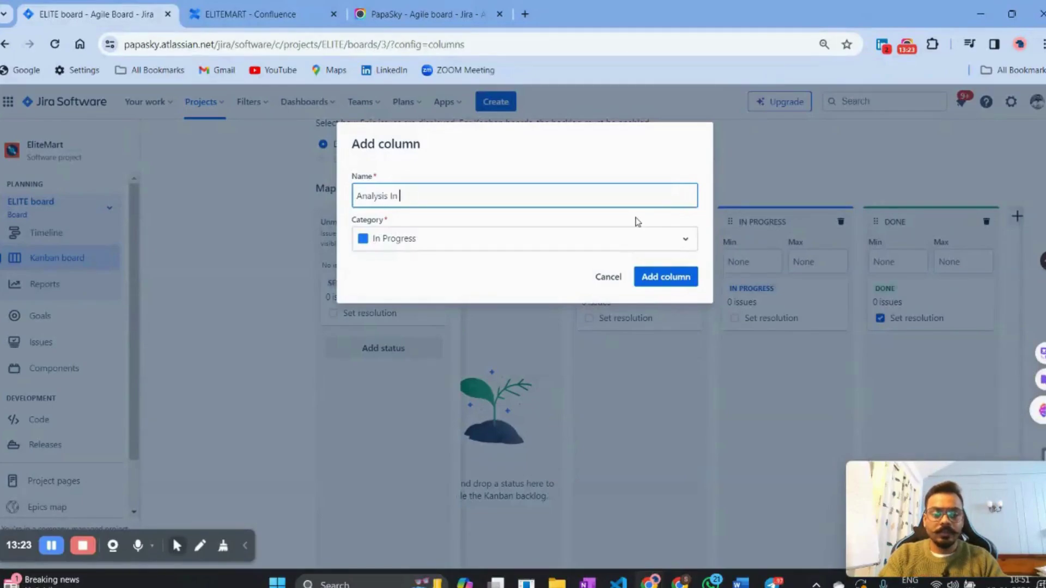
type("ss")
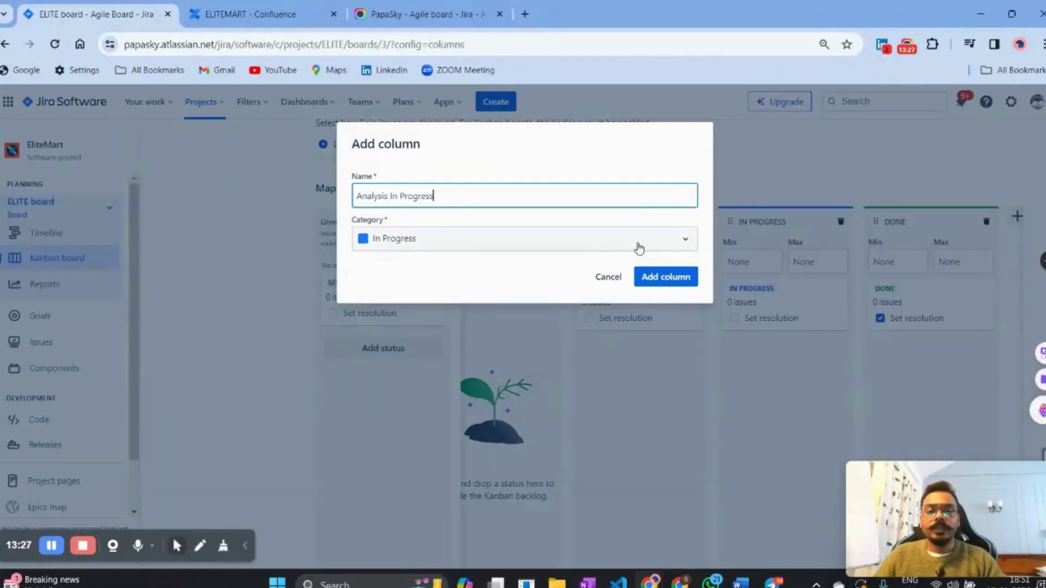
left_click(638, 246)
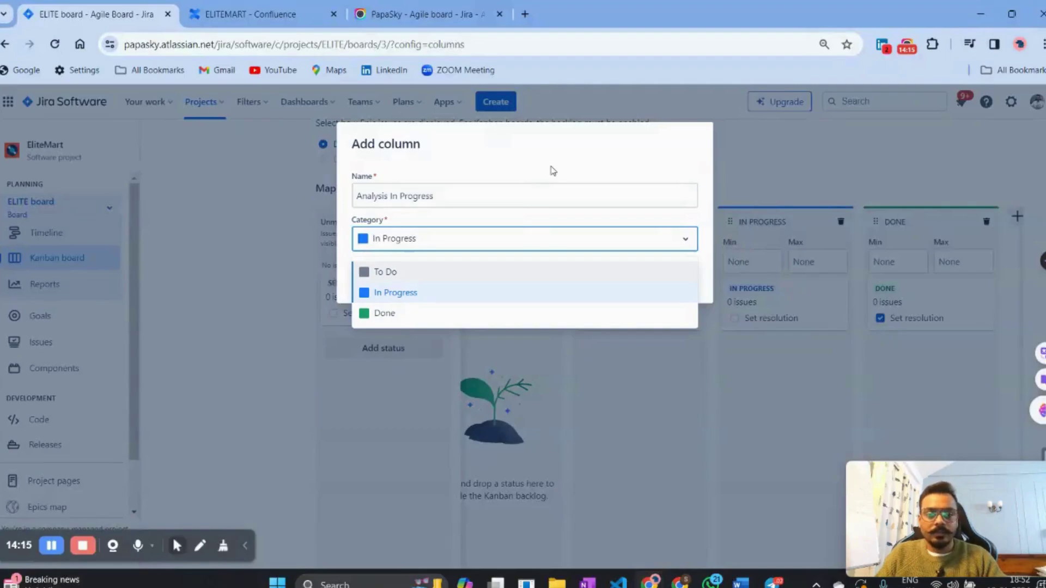
left_click(481, 300)
left_click(654, 278)
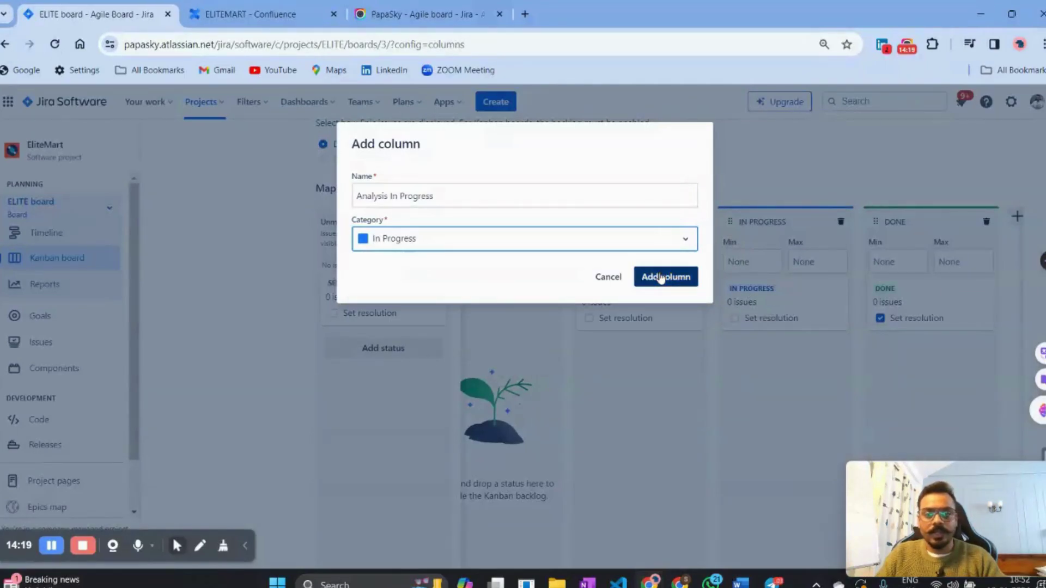
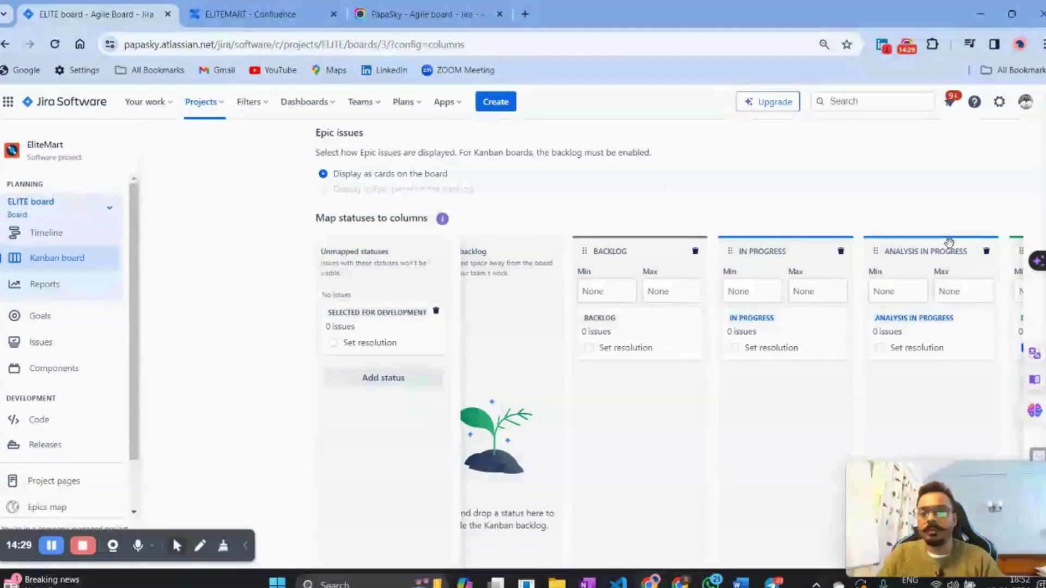
left_click_drag(949, 242, 752, 256)
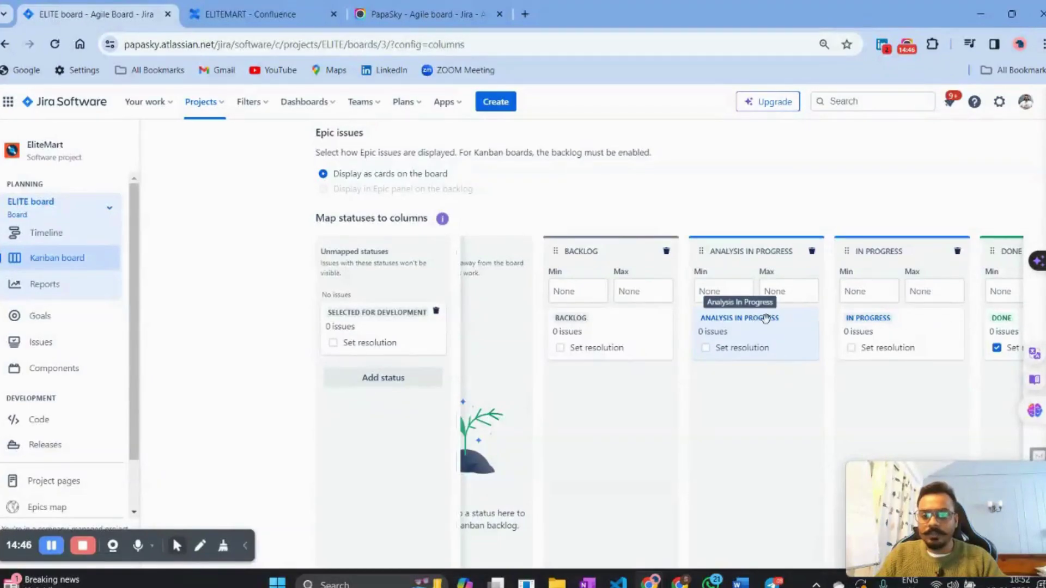
Step: Create a new status named "Analysis" and map it to the Analysis In Progress column
left_click(385, 381)
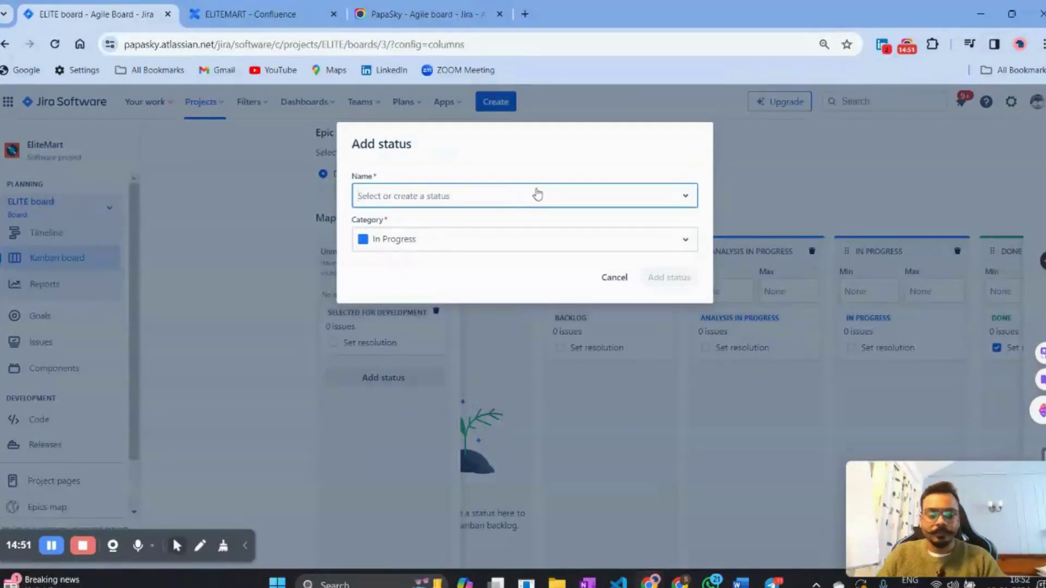
type("IN")
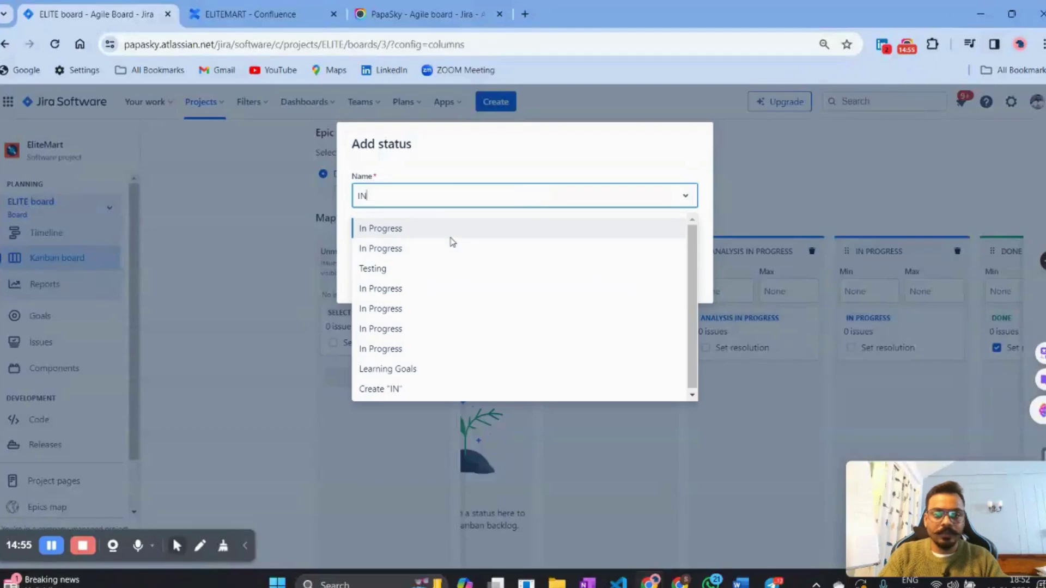
key("BackSpace")
key("BackSpace")
type("Analysis")
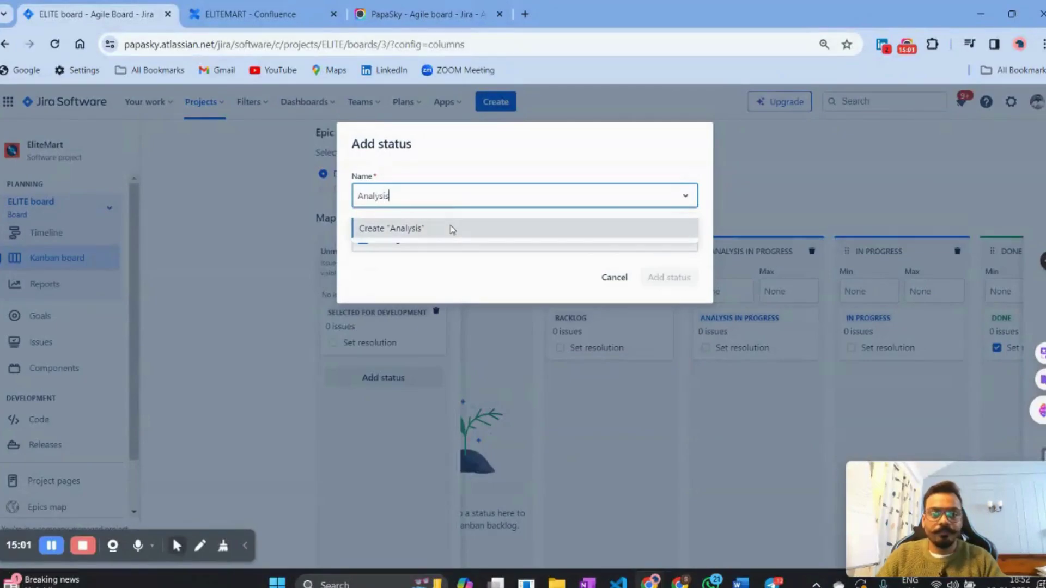
left_click(452, 228)
left_click(664, 277)
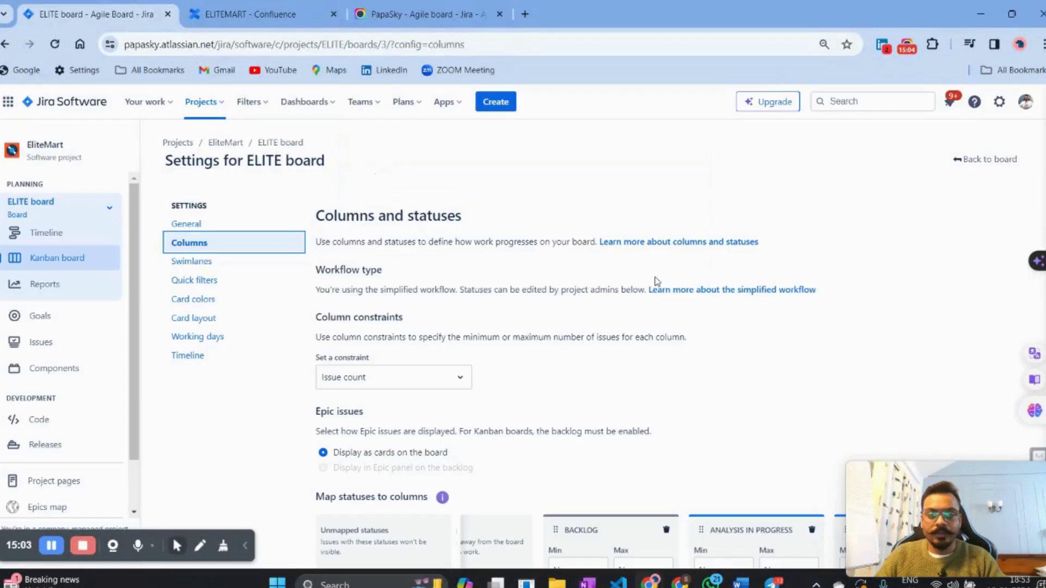
scroll(613, 335, "down", 6)
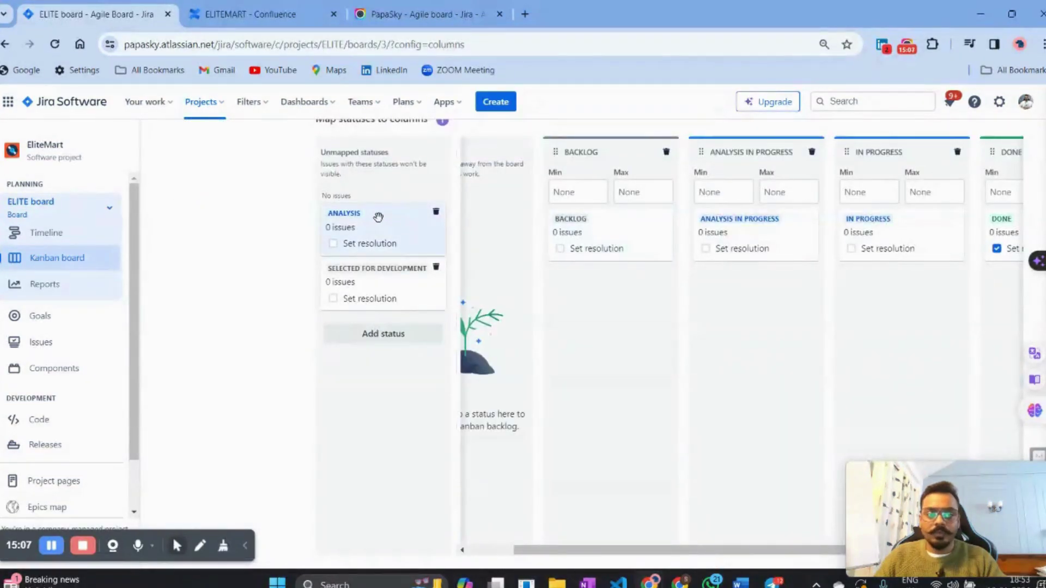
left_click_drag(381, 223, 824, 205)
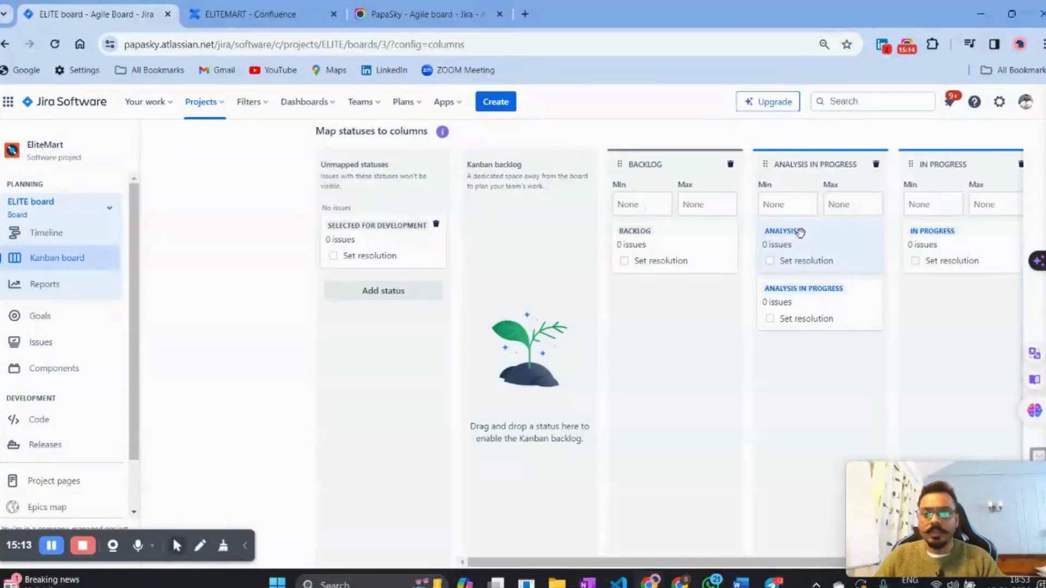
Step: Add a column named "Development in Progress" with the In Progress category and place it between Analysis In Progress and In Progress
scroll(799, 232, "up", 1)
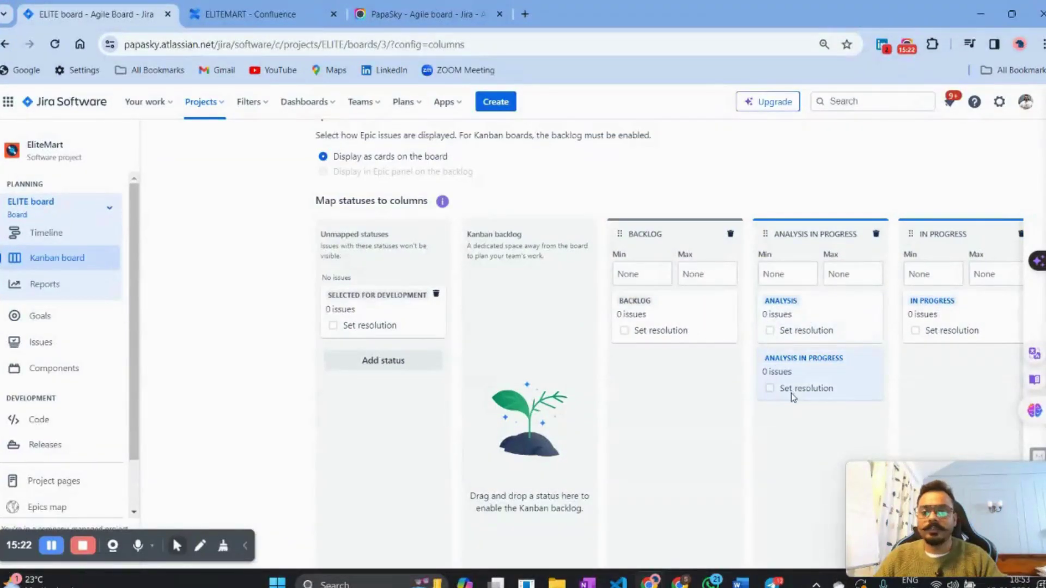
scroll(795, 416, "right", 4)
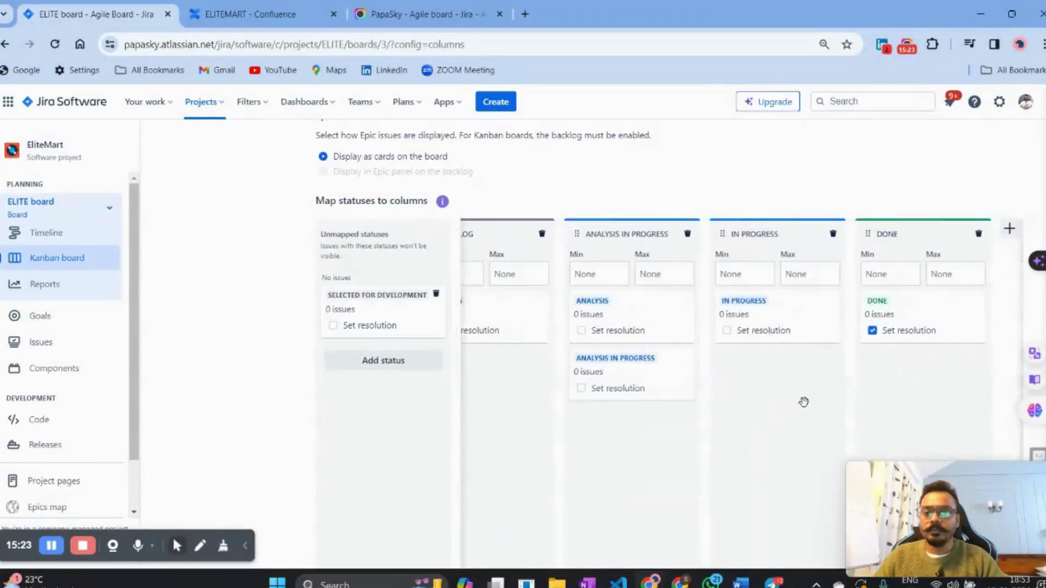
left_click(1006, 230)
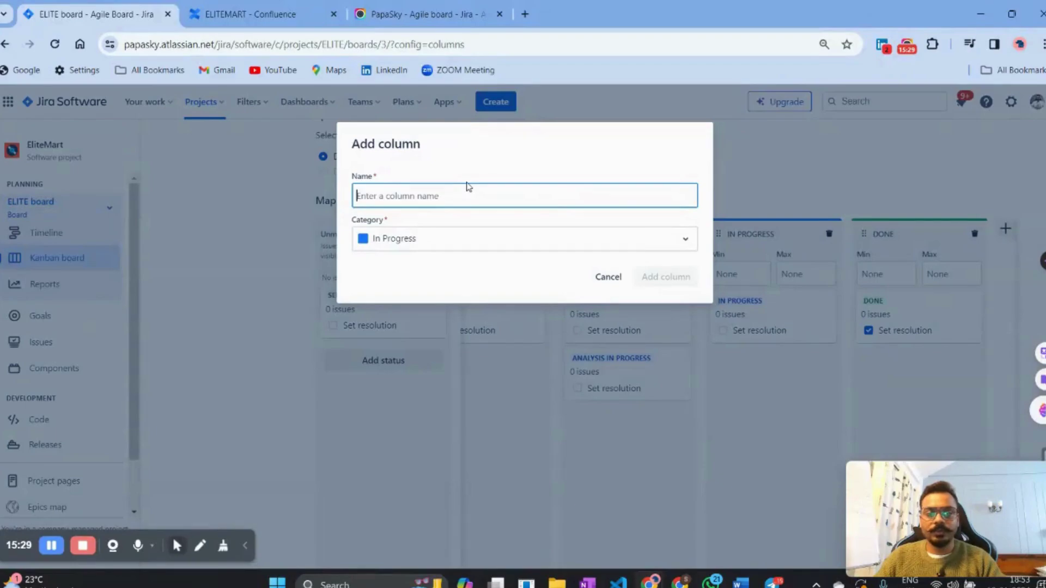
type("Dev")
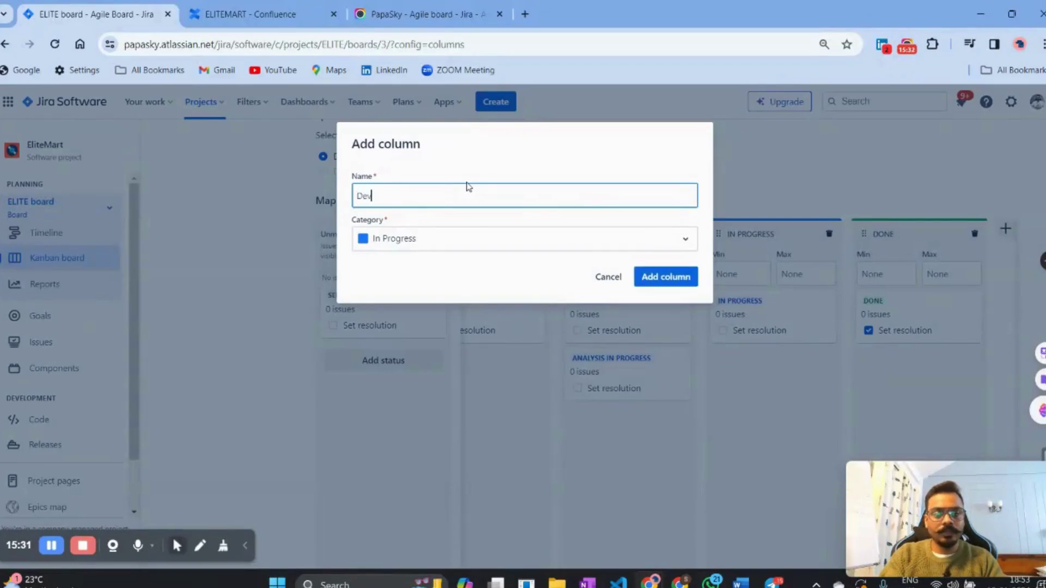
type("elopme")
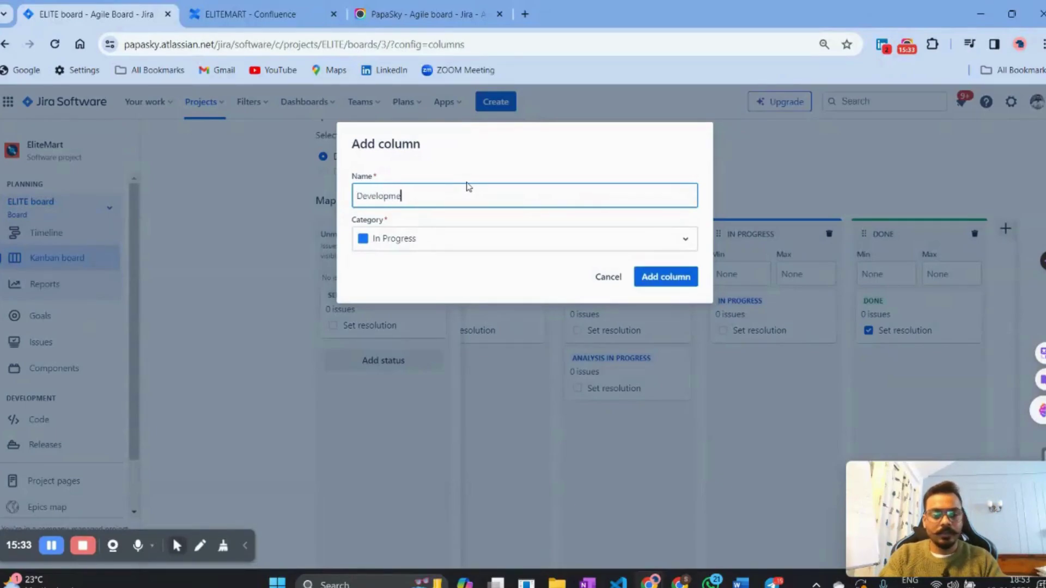
type("nt in Progress")
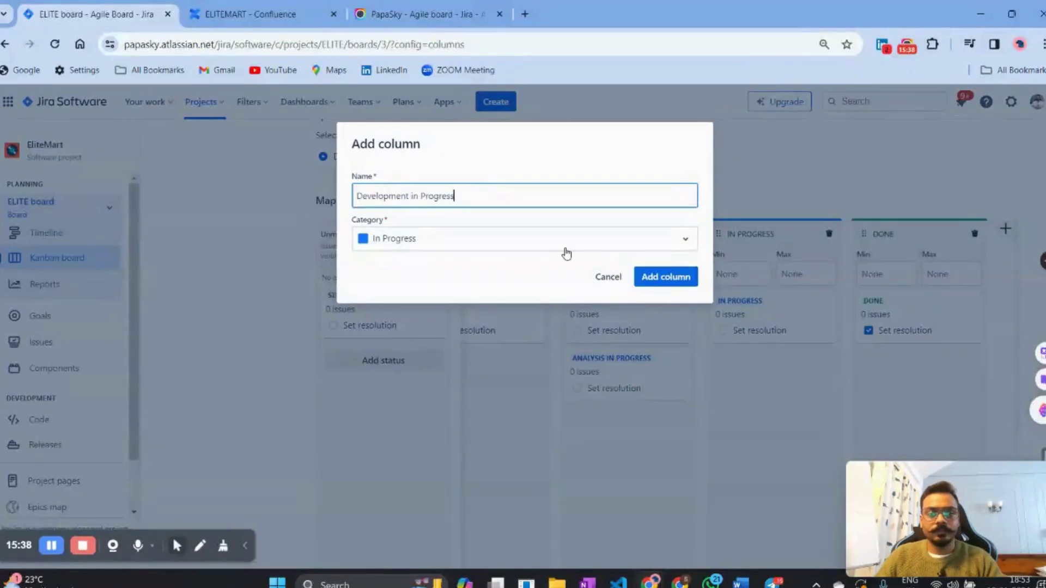
left_click(659, 278)
scroll(672, 322, "down", 5)
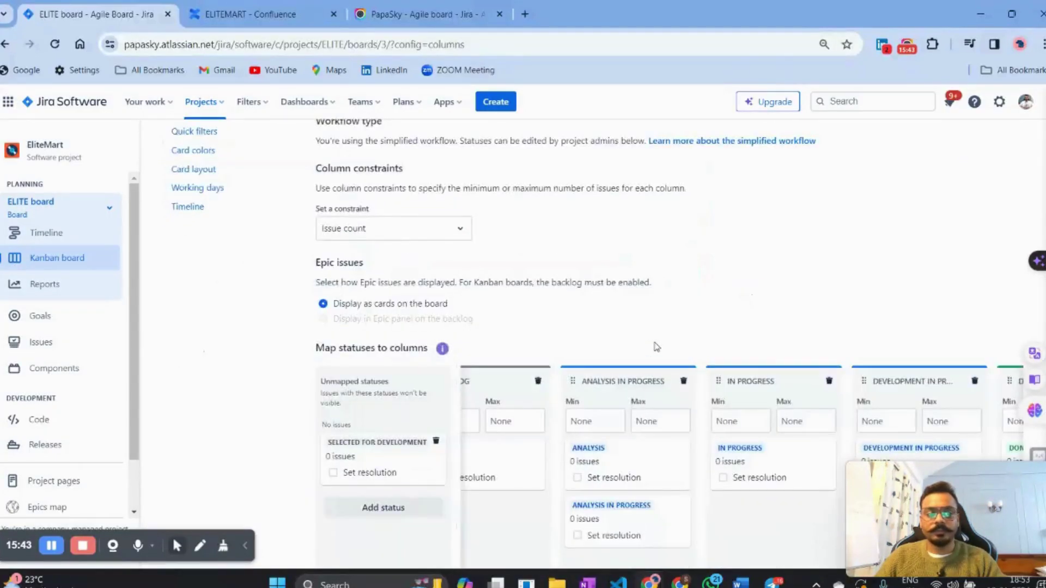
left_click_drag(928, 247, 767, 242)
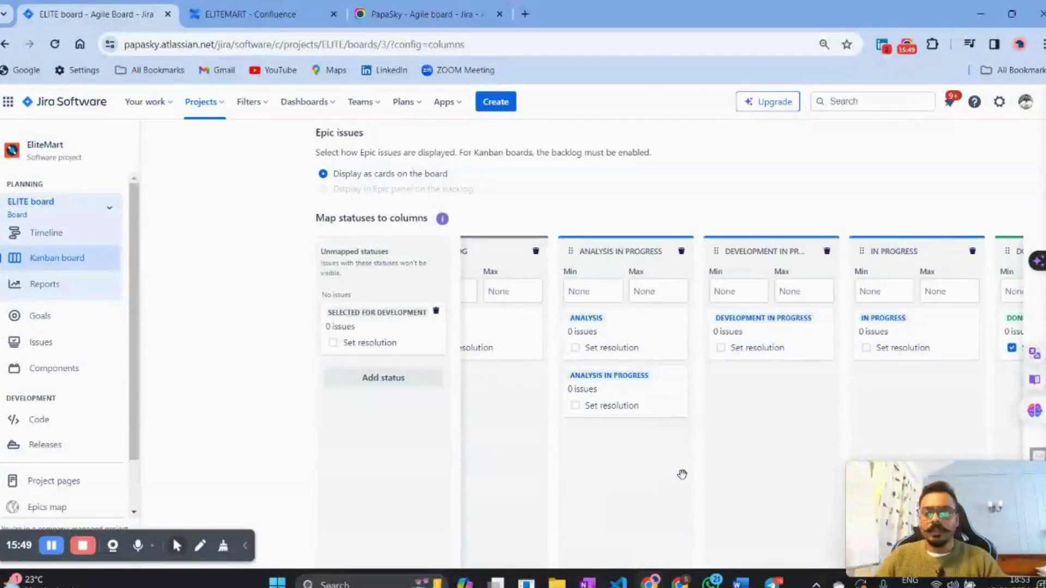
Step: Add a column named "Development Done" with the To Do category and place it right after the Development in Progress column
scroll(682, 476, "right", 3)
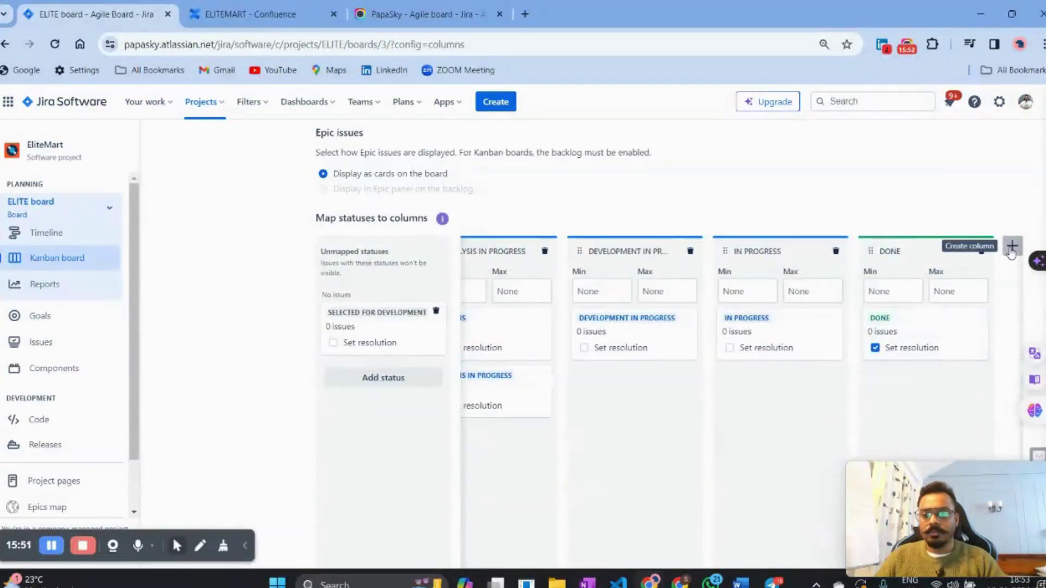
left_click(1012, 246)
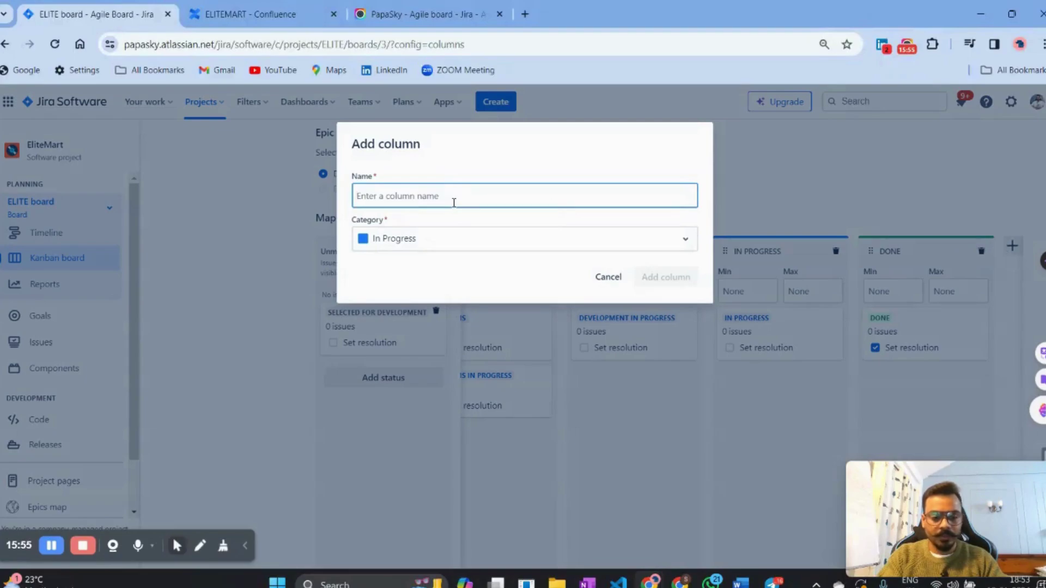
type("Development DOne")
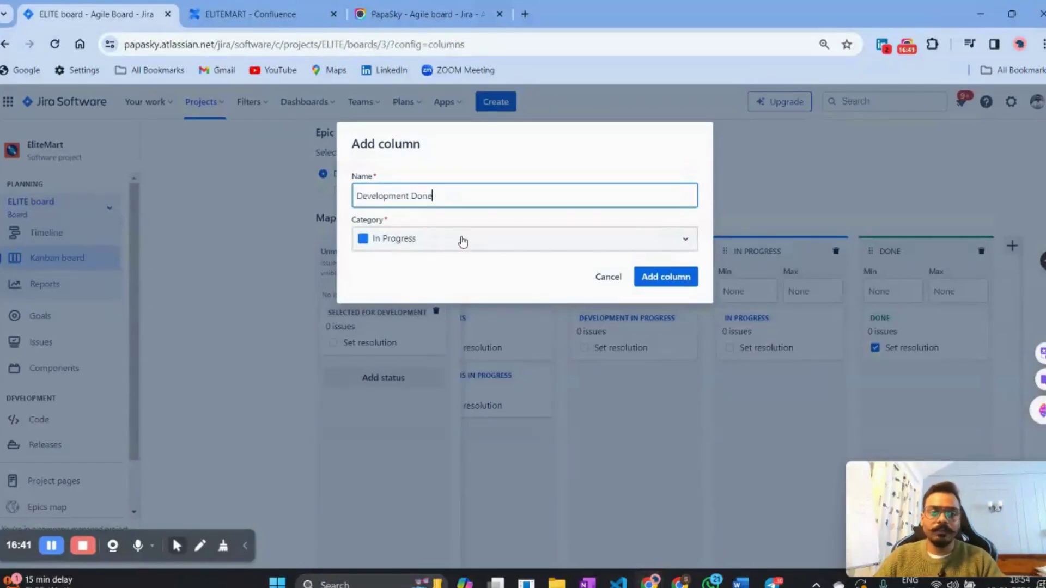
left_click(462, 242)
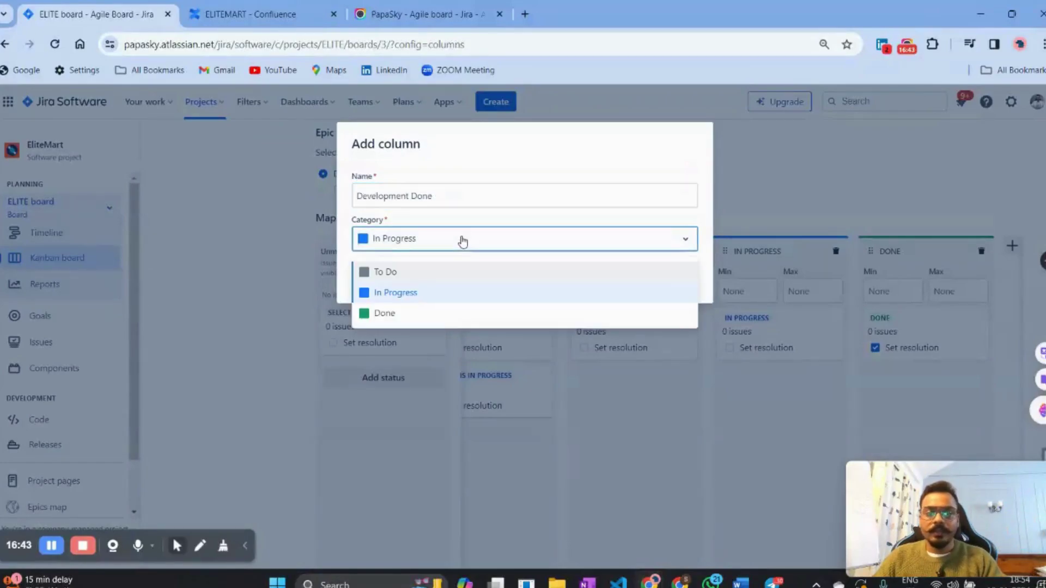
left_click(450, 270)
left_click(661, 277)
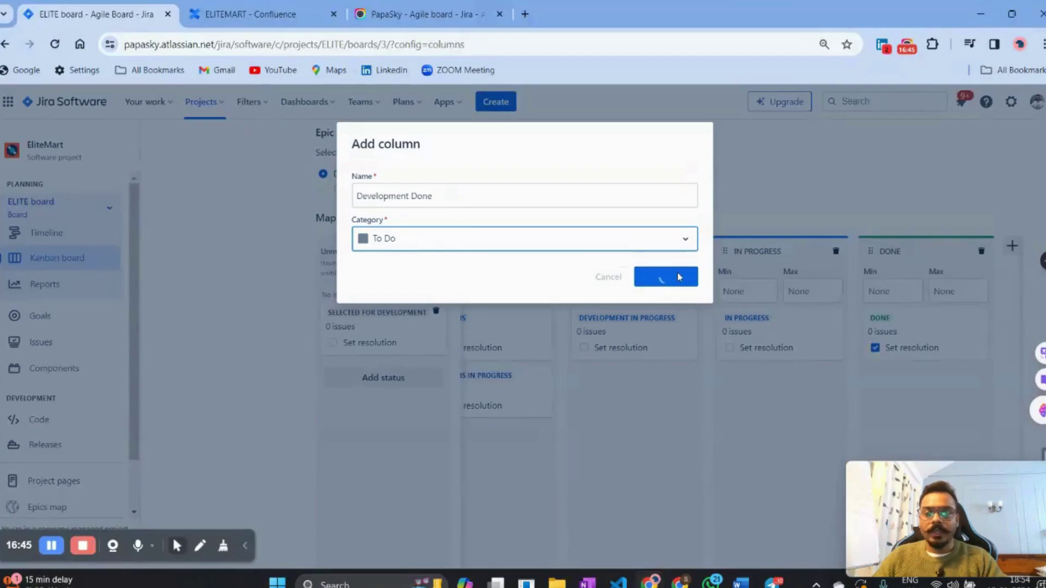
scroll(765, 294, "down", 6)
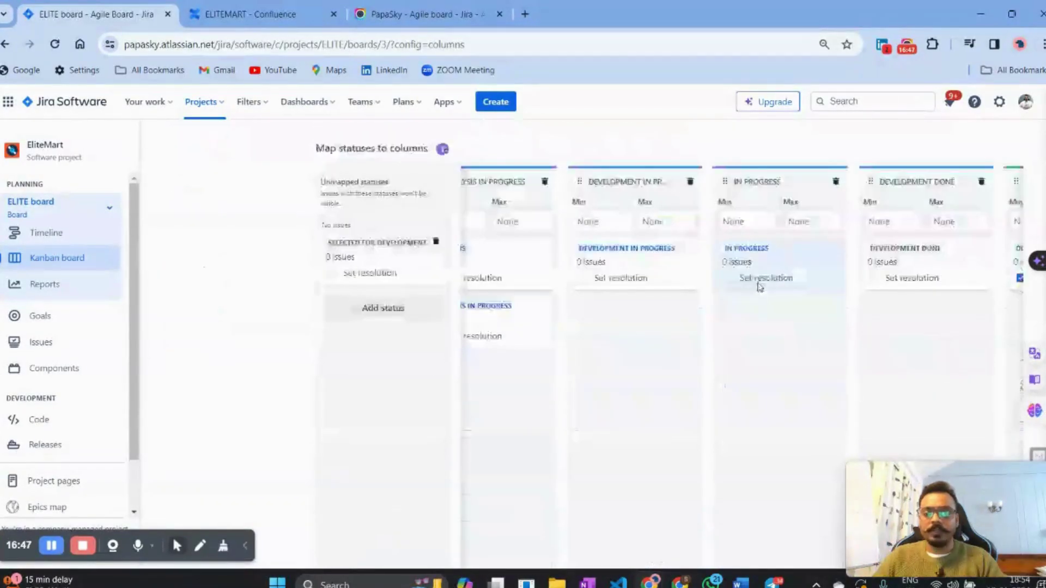
left_click_drag(941, 178, 779, 174)
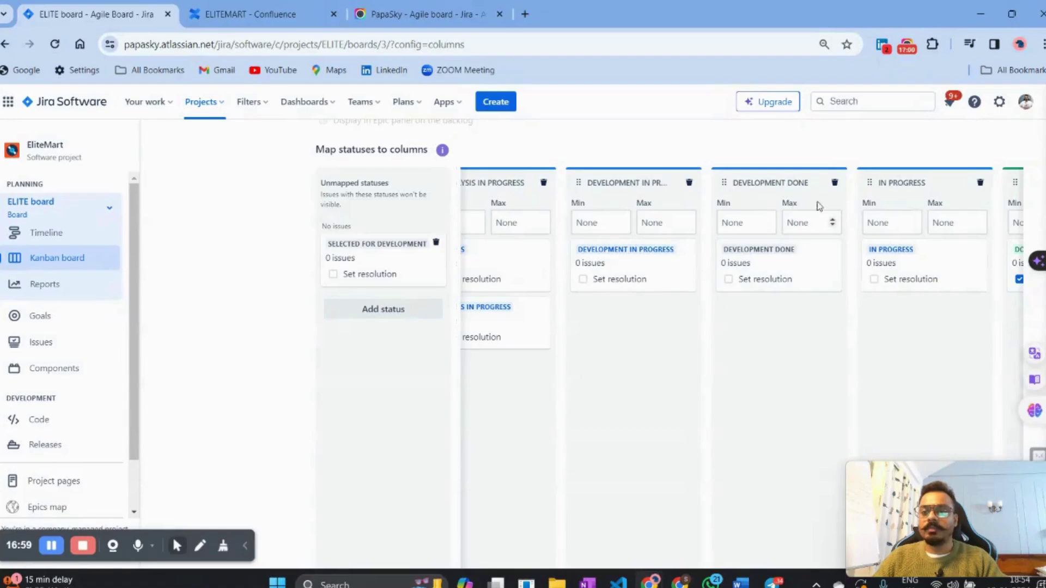
Step: Delete the In Progress column from the board's column settings
left_click(980, 183)
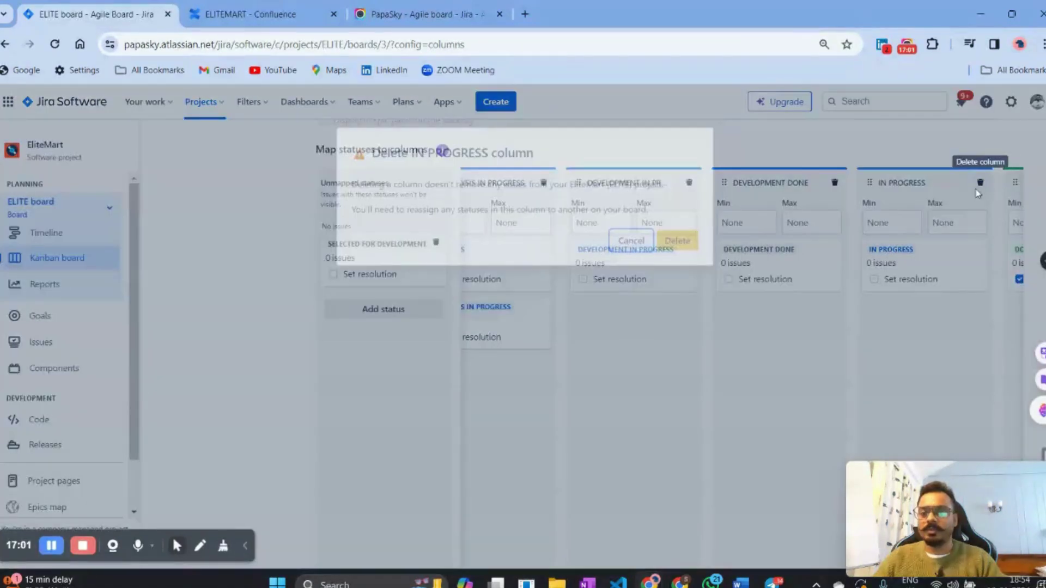
left_click(678, 233)
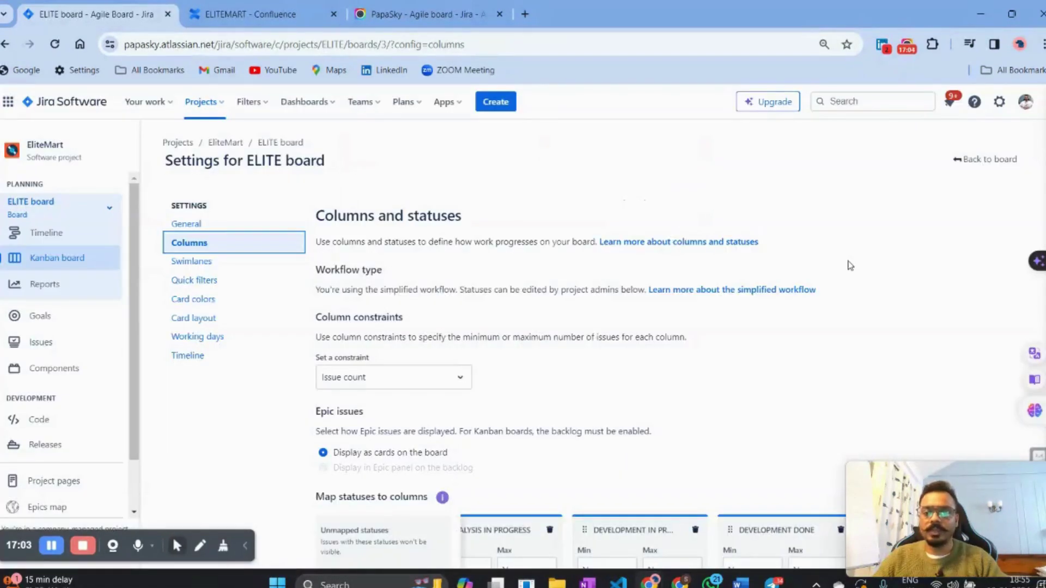
Step: Add a column named "Testing In Progress" with the In Progress category
scroll(844, 262, "down", 4)
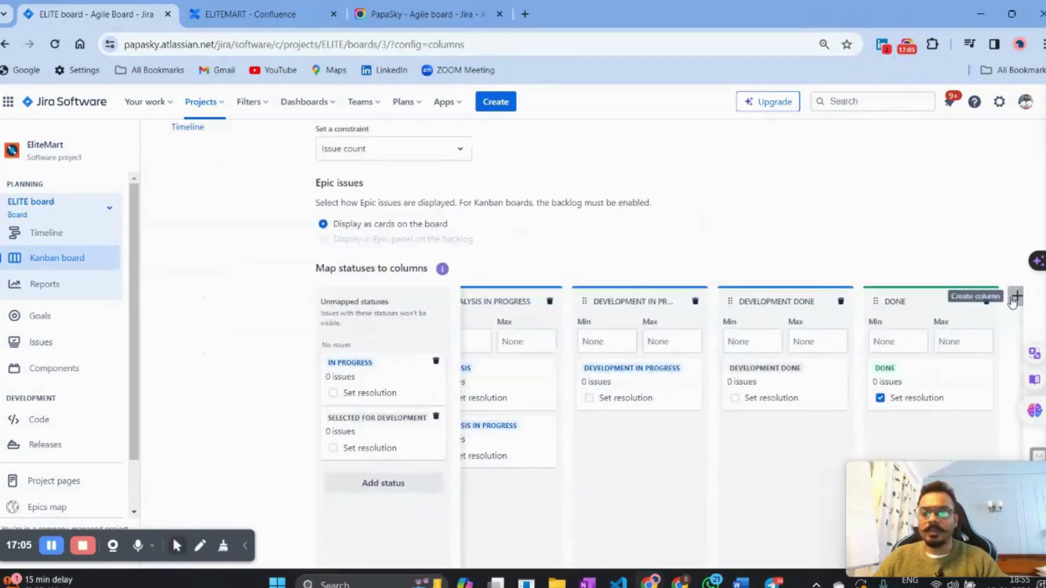
left_click(1017, 296)
type("Te")
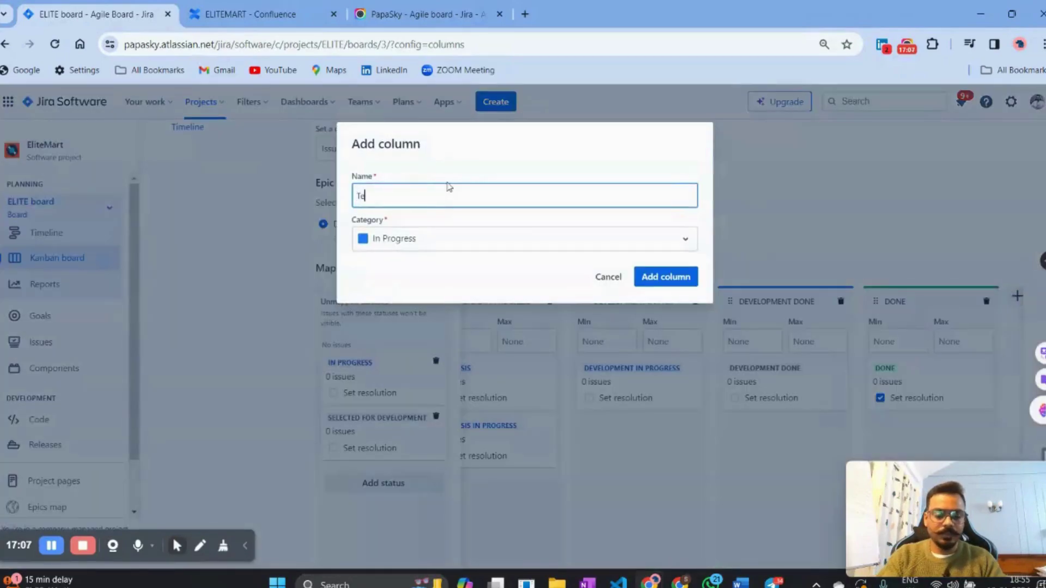
type("sting In Progress")
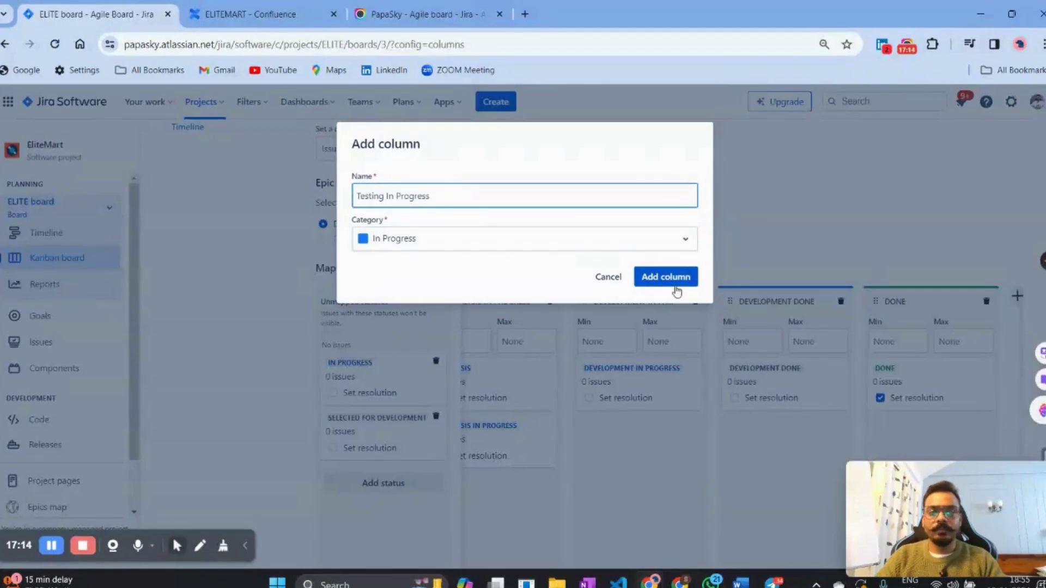
left_click(674, 278)
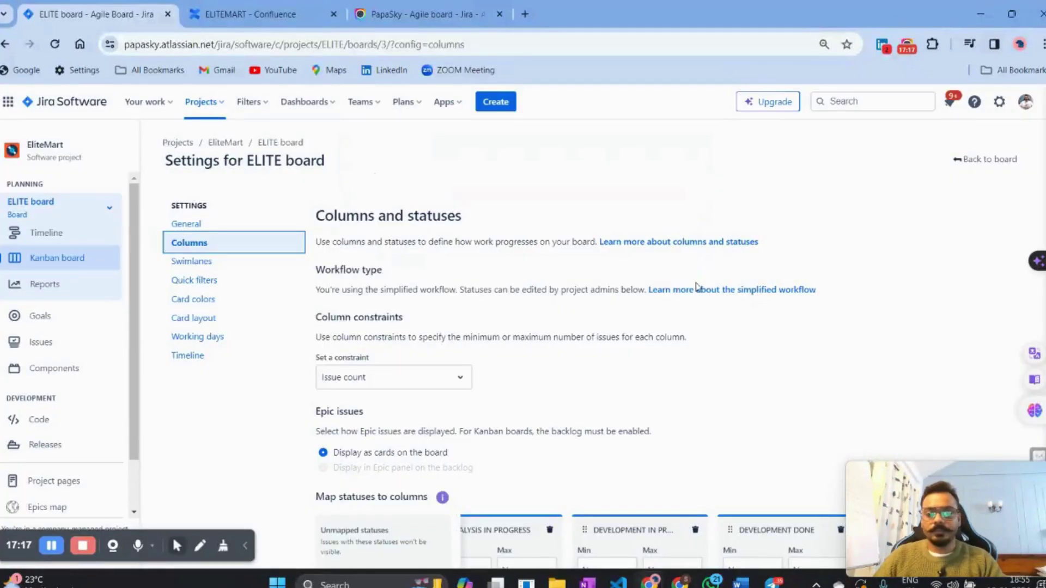
Step: Add a column named "Testing Done" with the To Do category
scroll(697, 286, "down", 5)
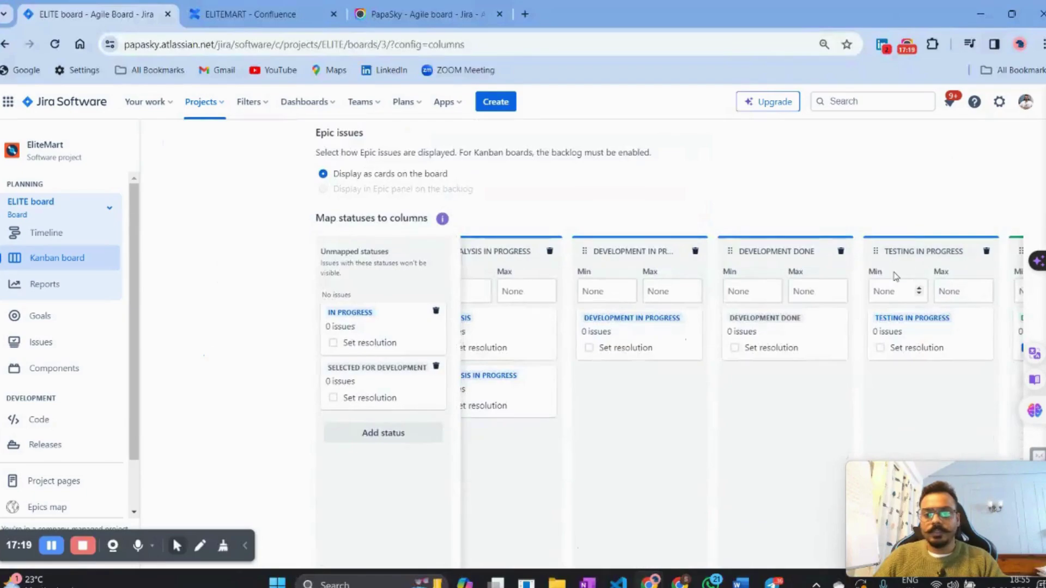
scroll(922, 346, "right", 3)
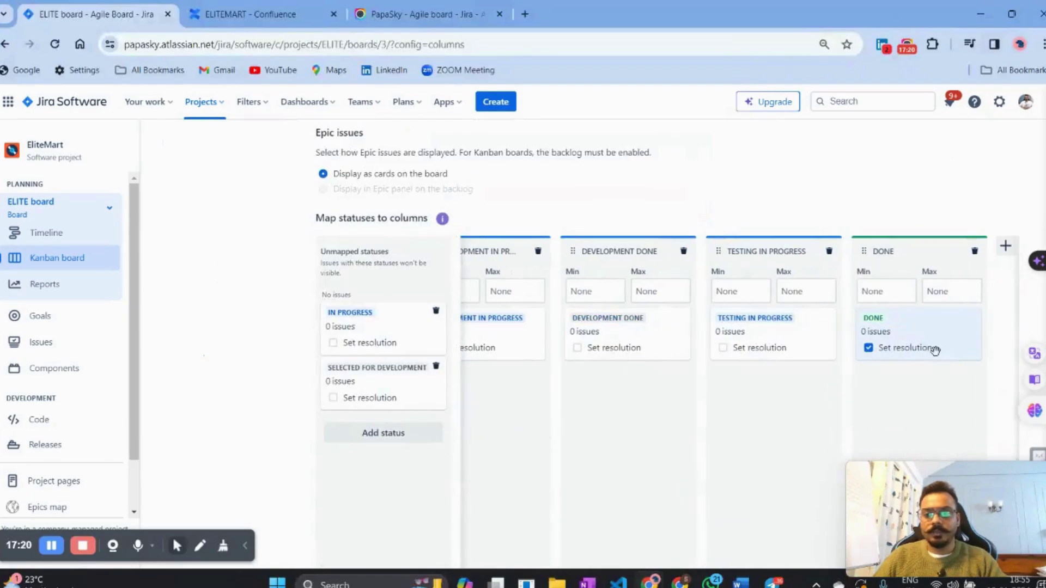
left_click(1006, 247)
type("T")
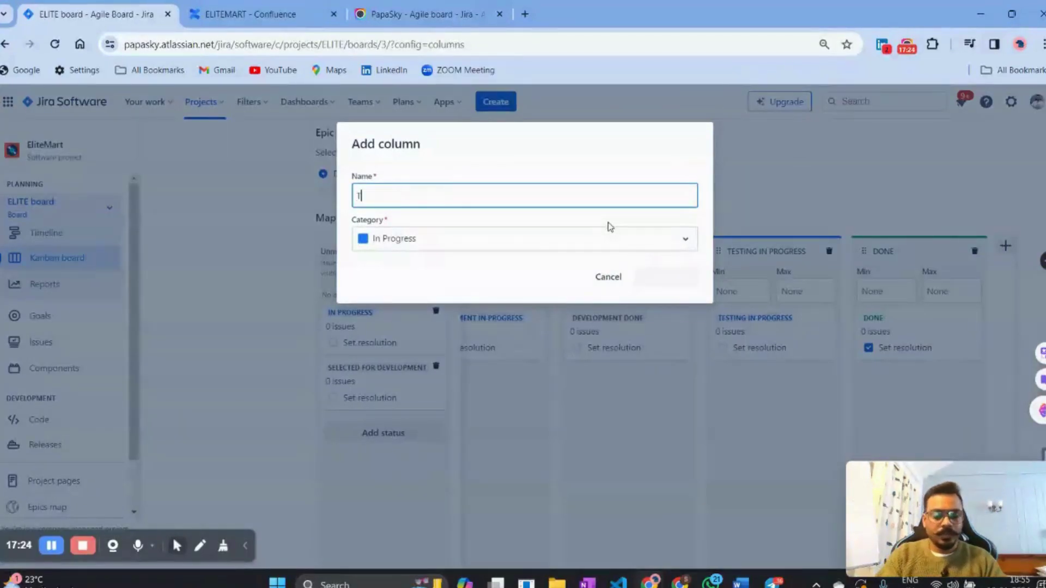
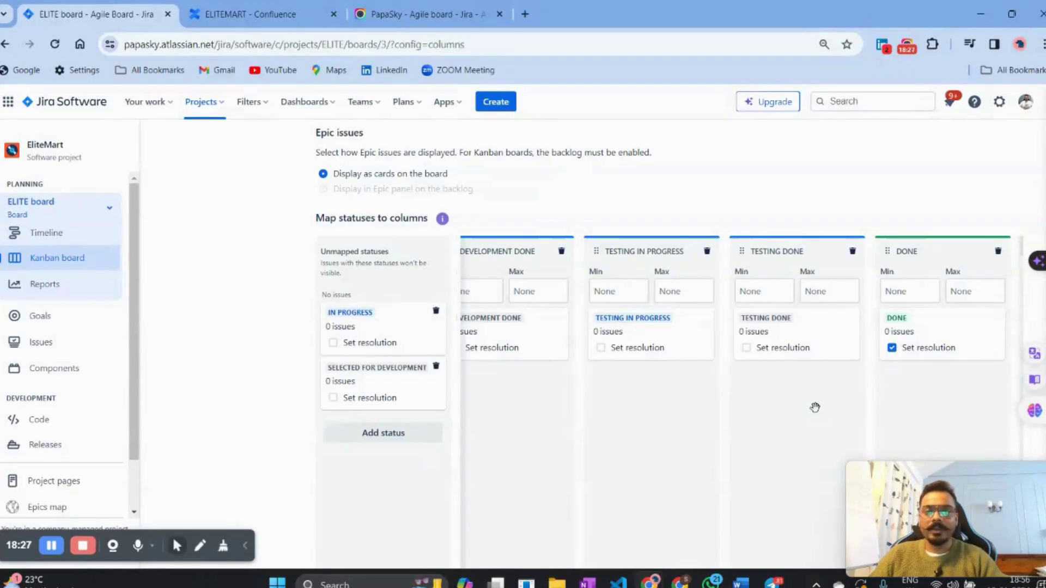
Step: Add a column named "Blocked" with the To Do category to the board
scroll(815, 407, "right", 1)
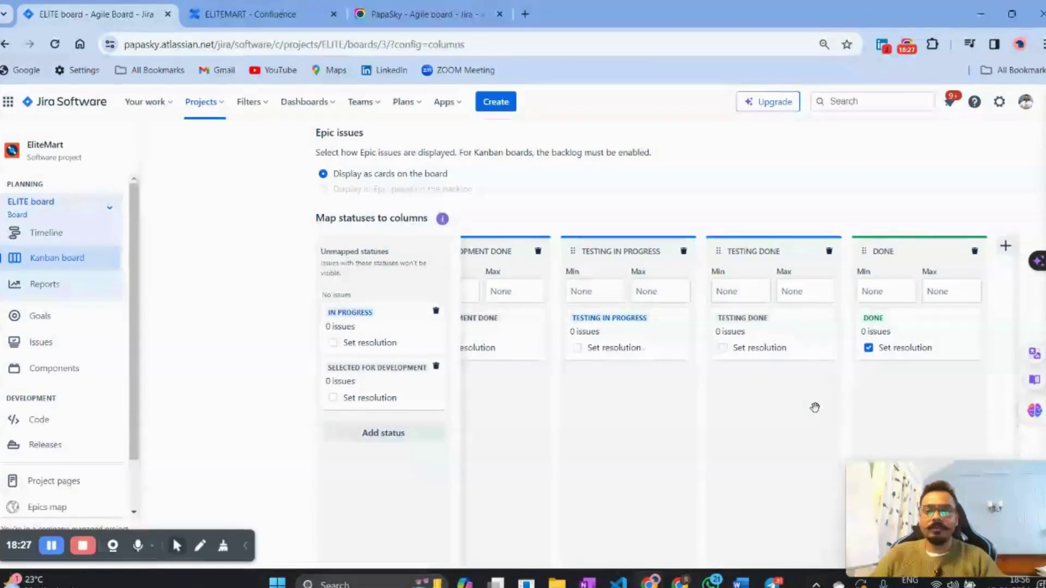
left_click(1006, 247)
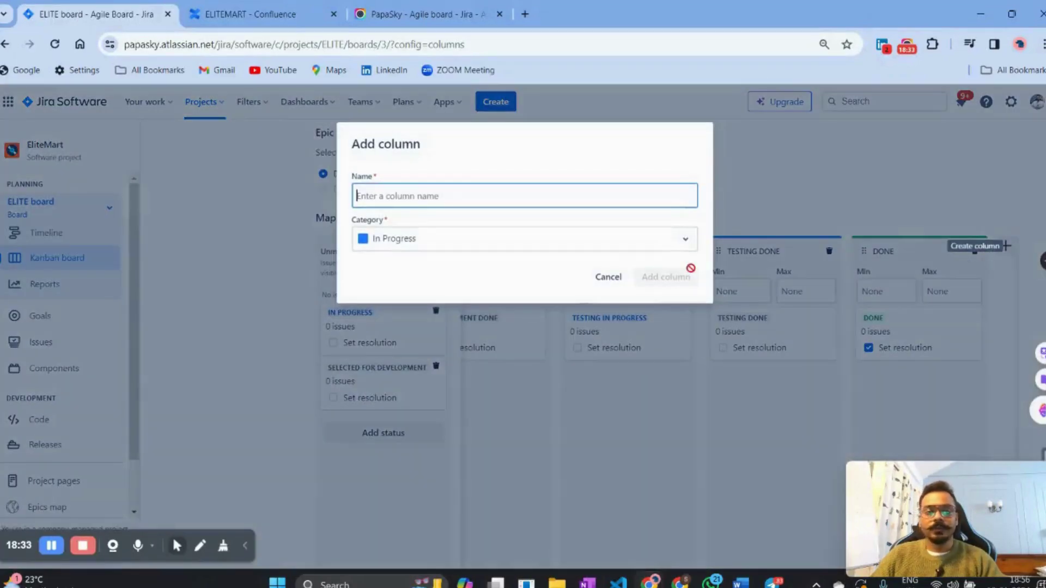
type("BL-")
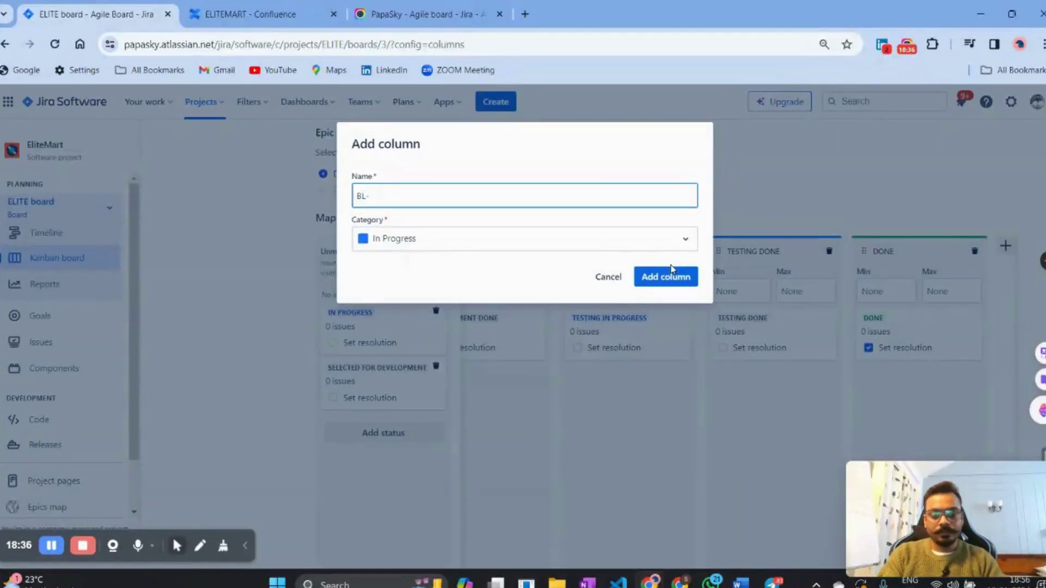
key("BackSpace")
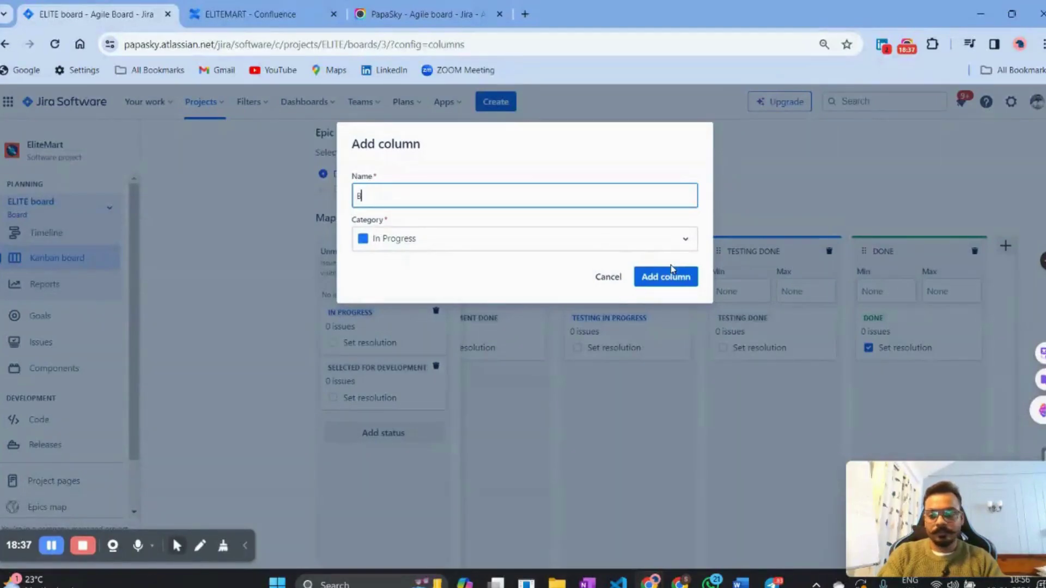
type("loeck")
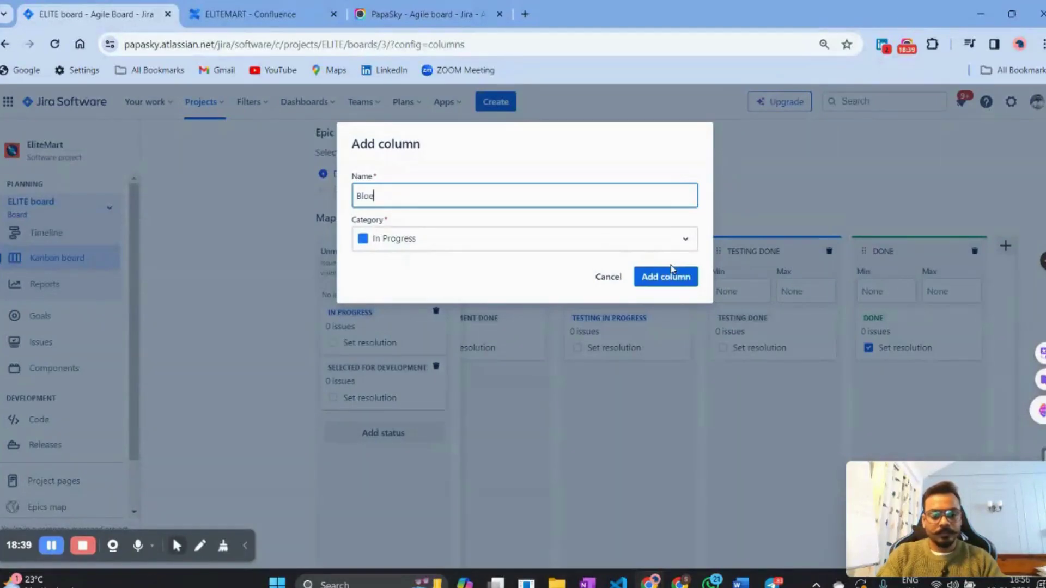
type("ed")
key("BackSpace")
key("BackSpace")
key("BackSpace")
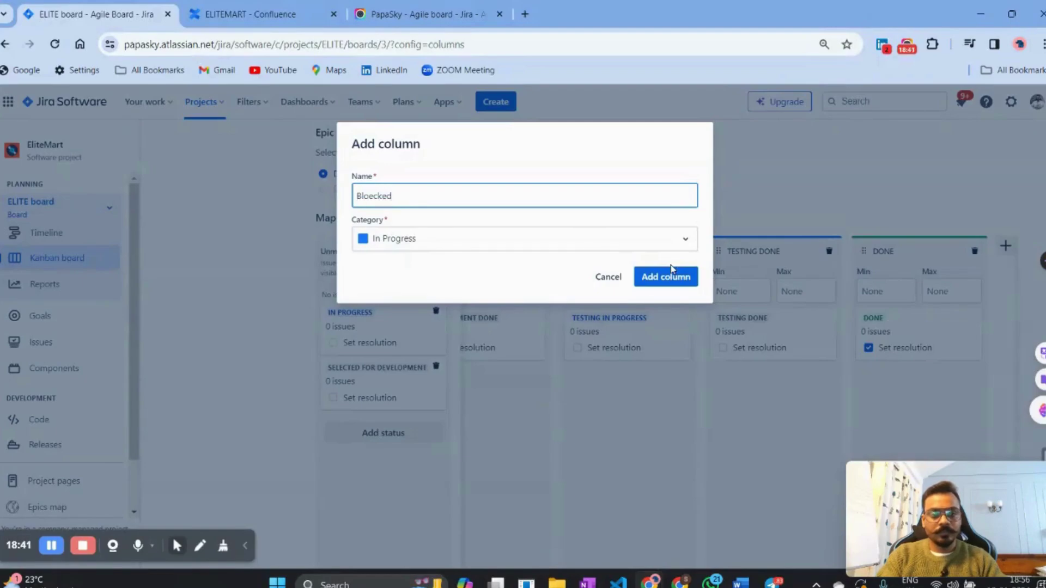
key("BackSpace")
key("BackSpace")
type("cked C")
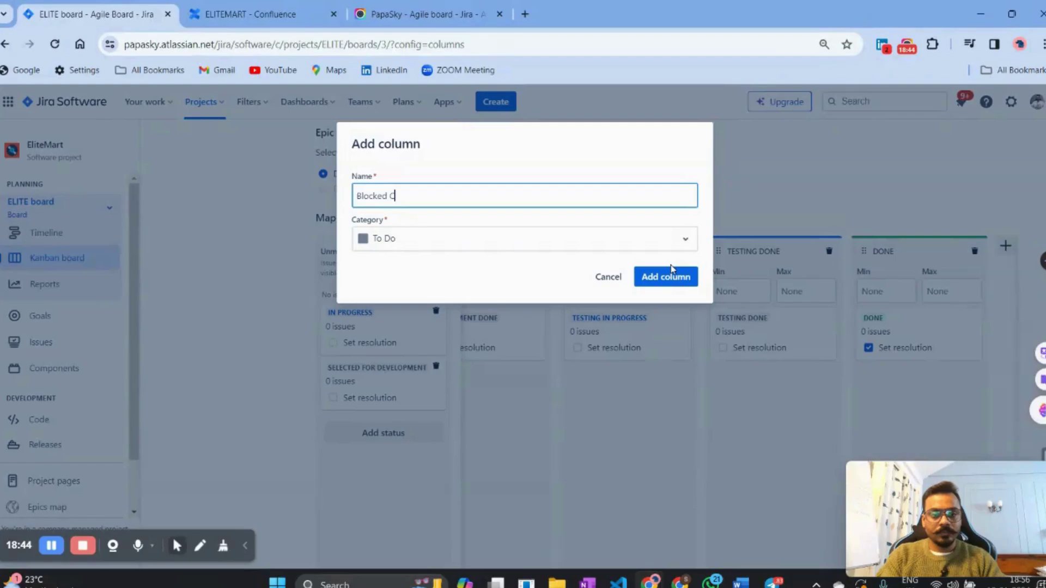
key("BackSpace")
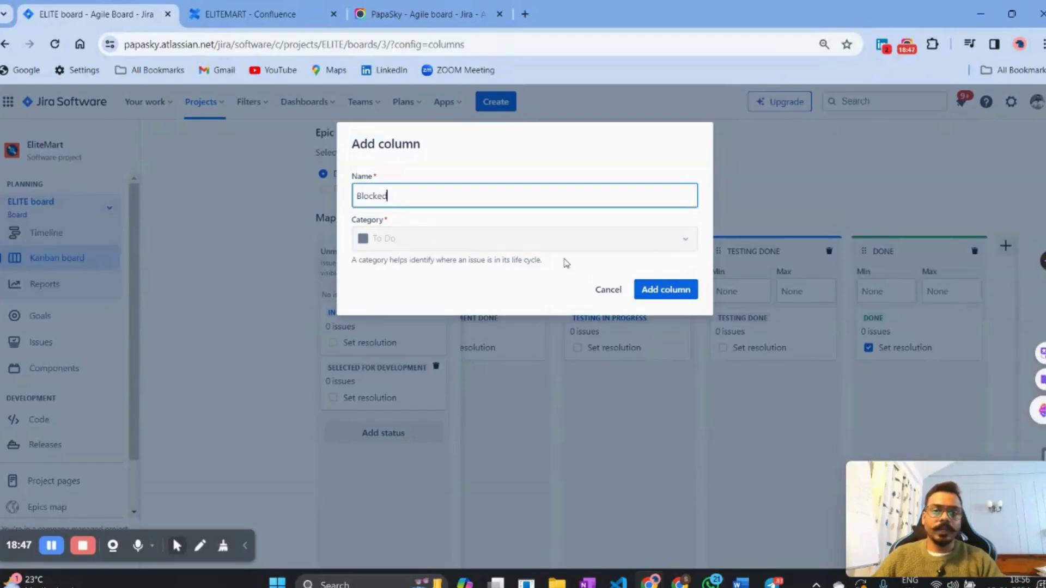
left_click(670, 292)
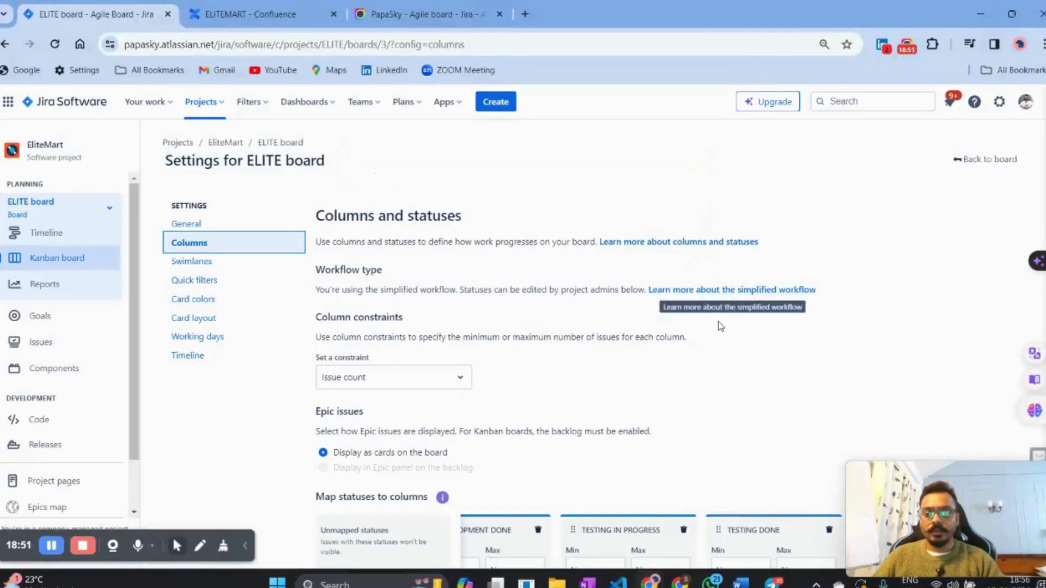
scroll(717, 328, "down", 3)
scroll(717, 328, "down", 2)
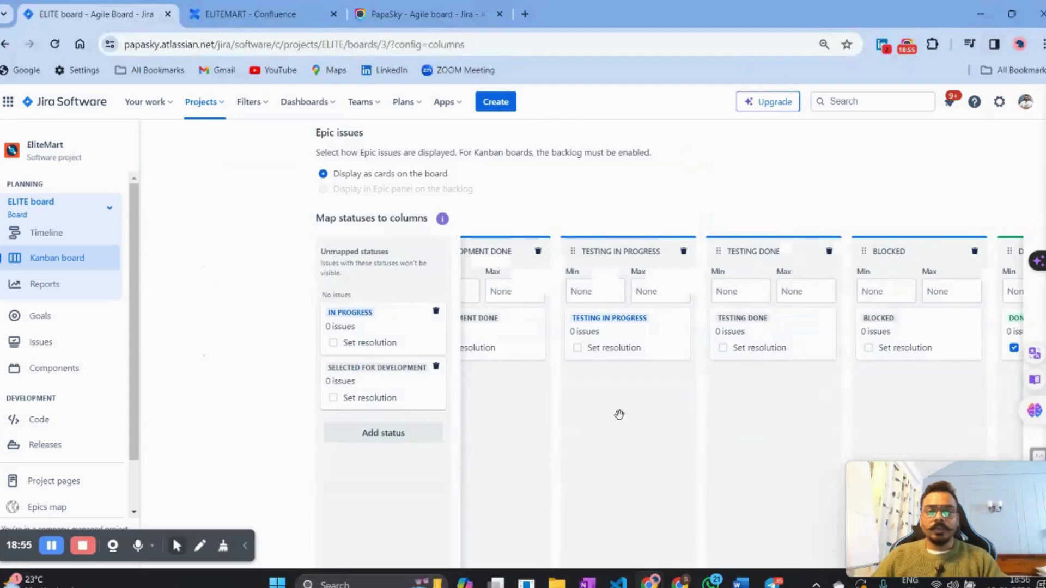
Step: Review the mapping of statuses to columns, then return from the column settings to the ELITE Kanban board
scroll(622, 430, "down", 1)
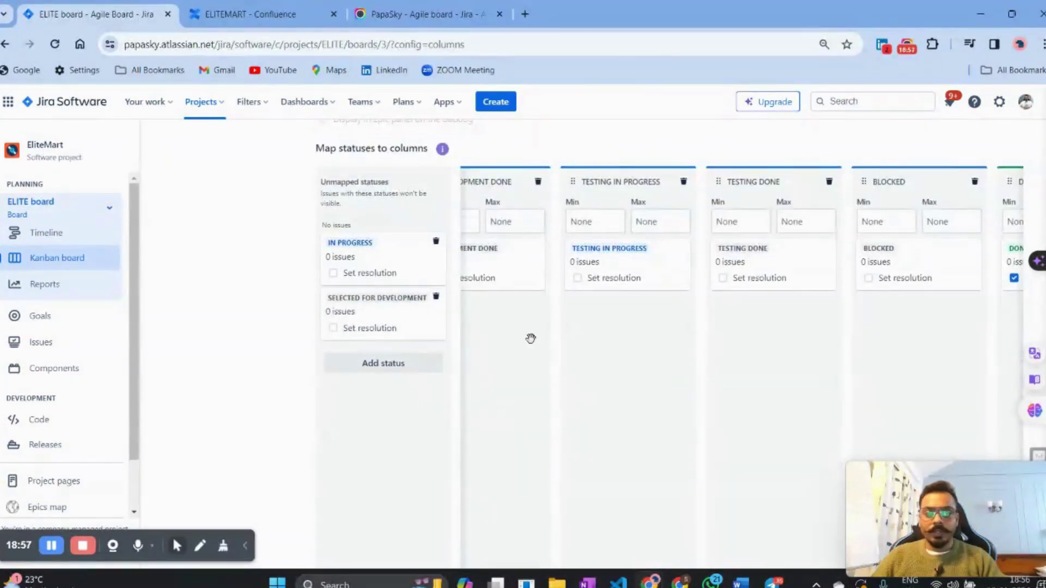
scroll(661, 359, "left", 3)
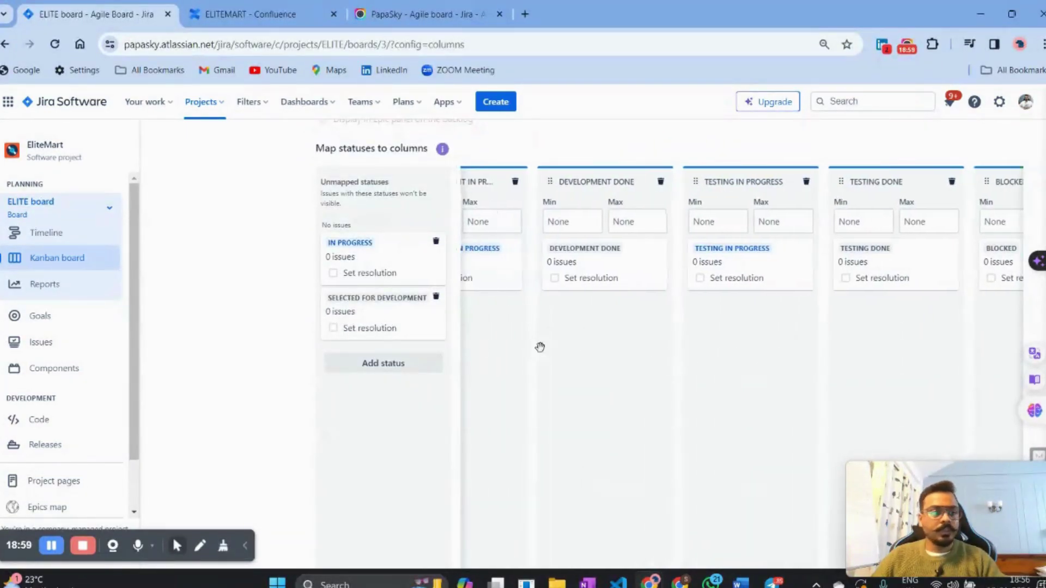
scroll(262, 333, "up", 4)
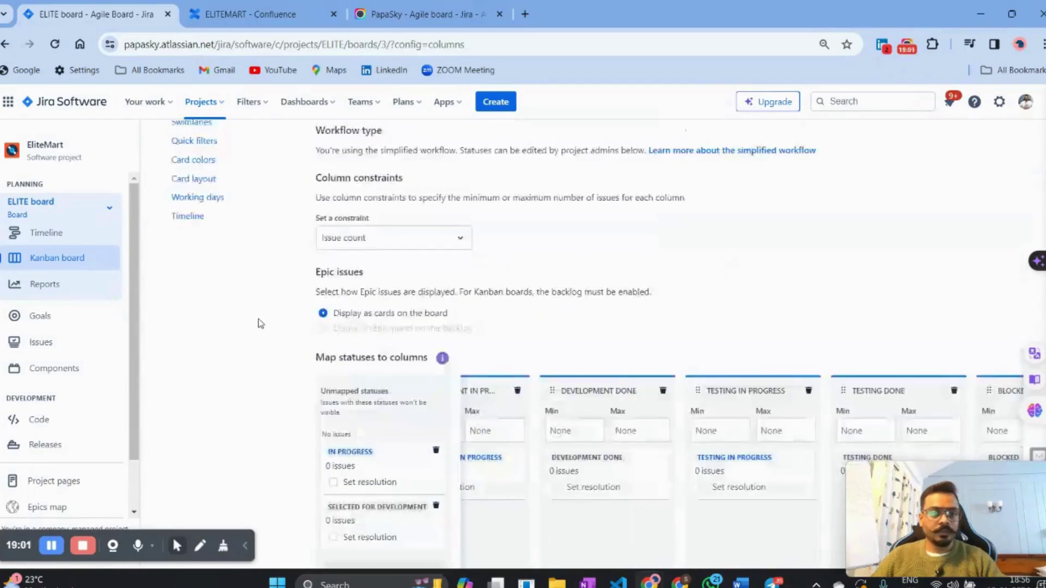
scroll(258, 320, "up", 1)
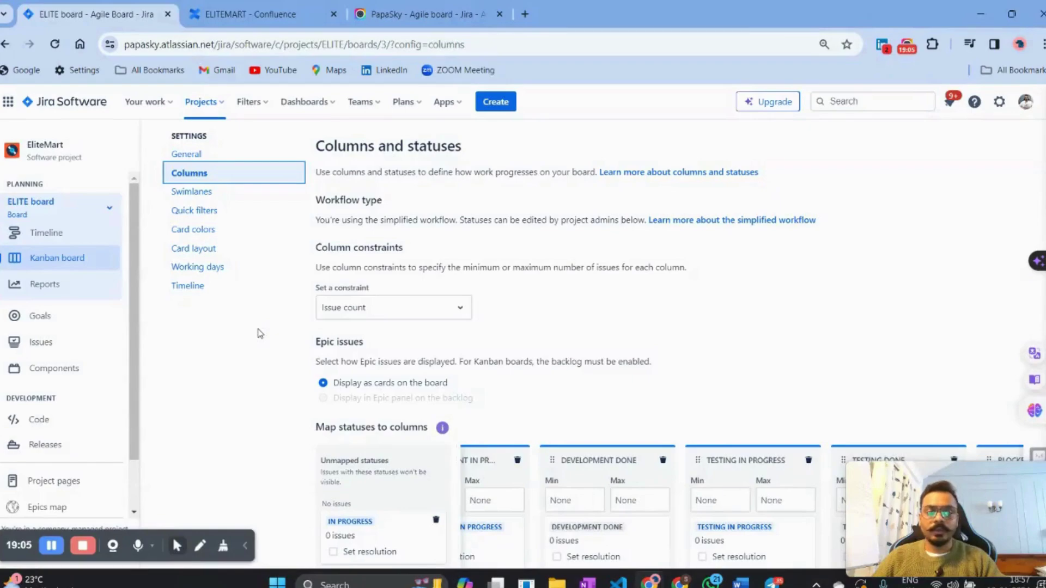
scroll(262, 330, "down", 4)
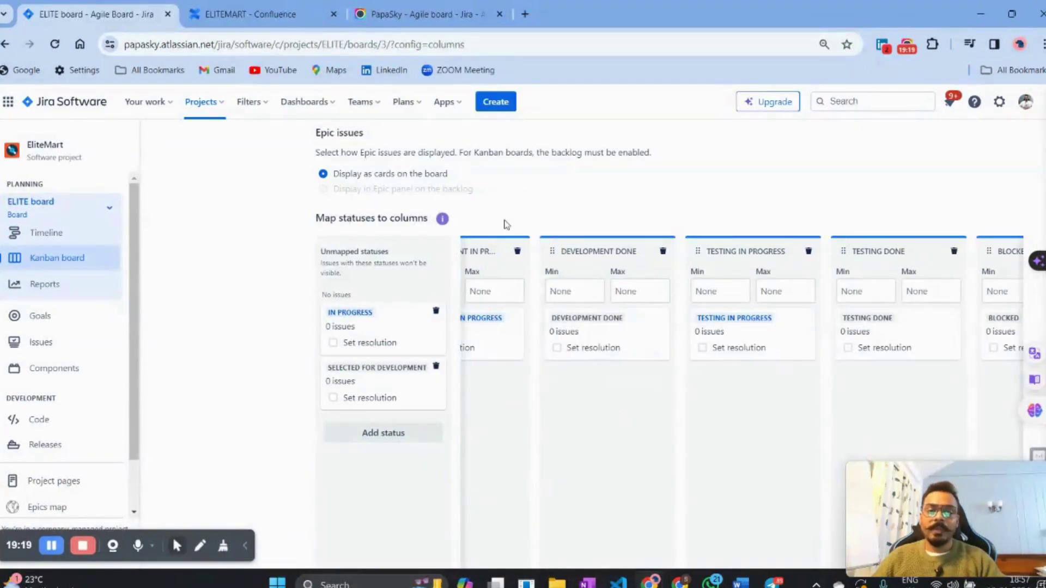
scroll(878, 234, "up", 3)
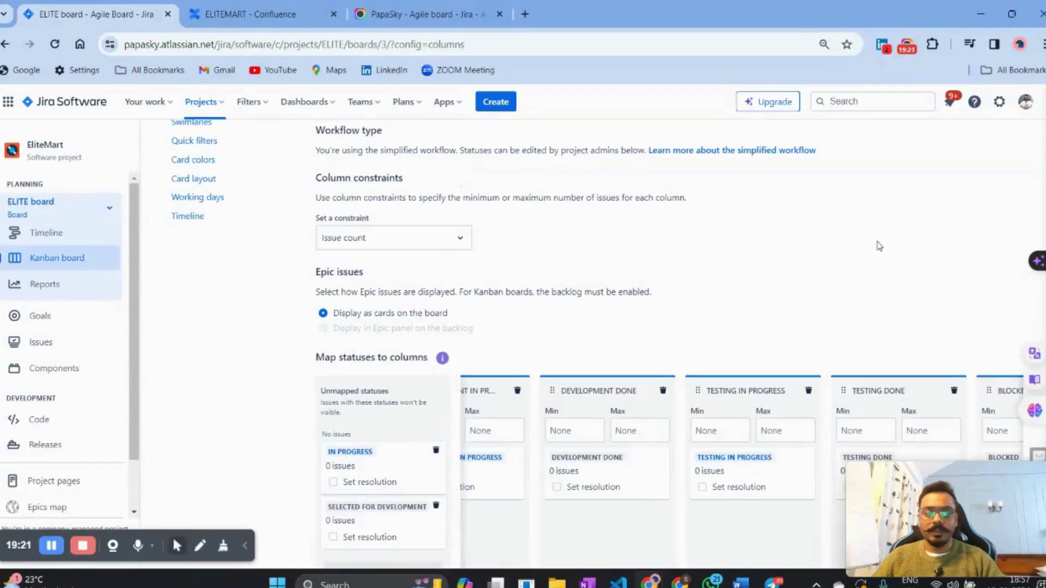
scroll(862, 251, "up", 3)
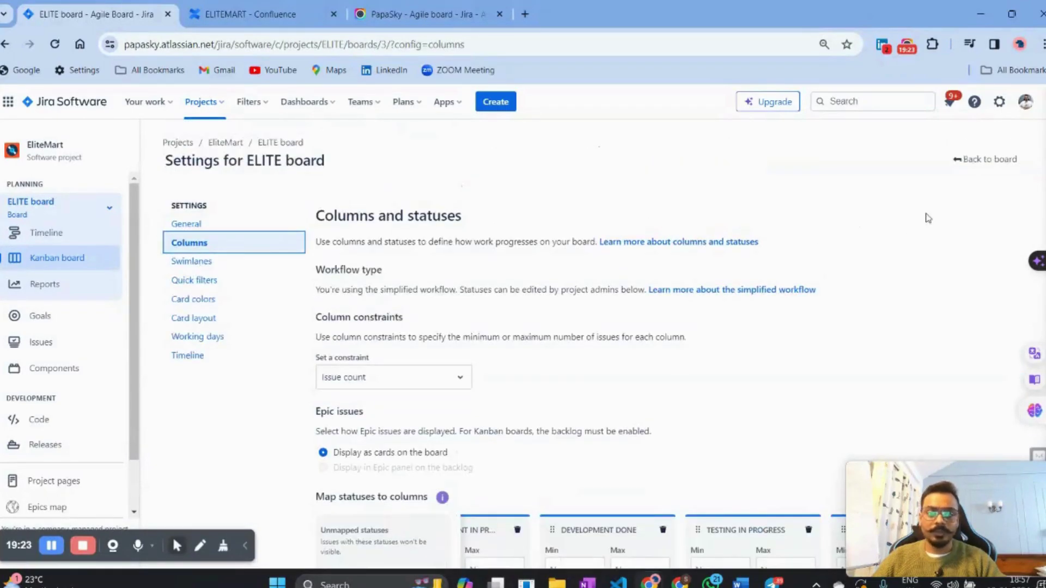
left_click(979, 164)
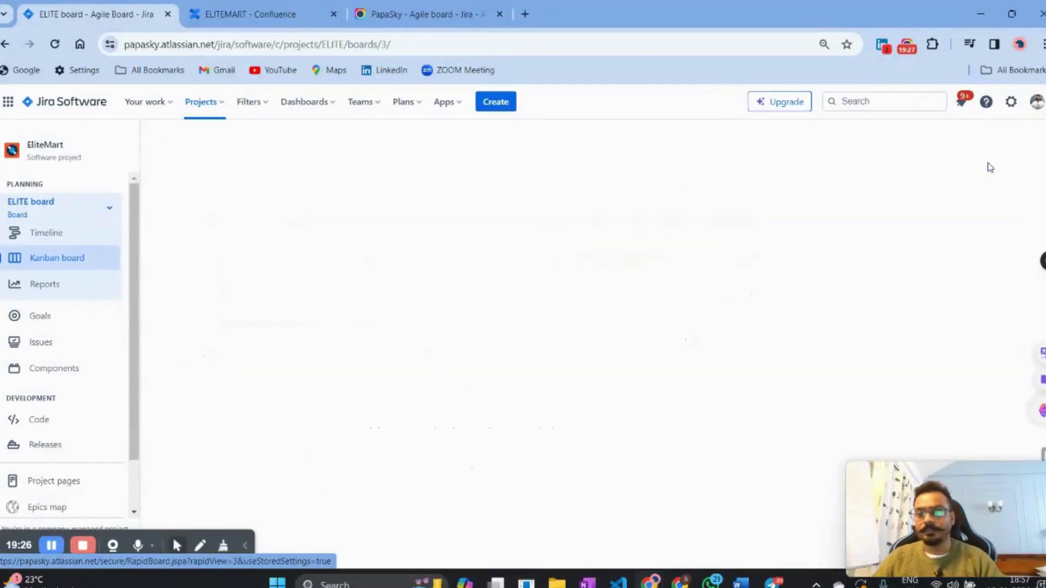